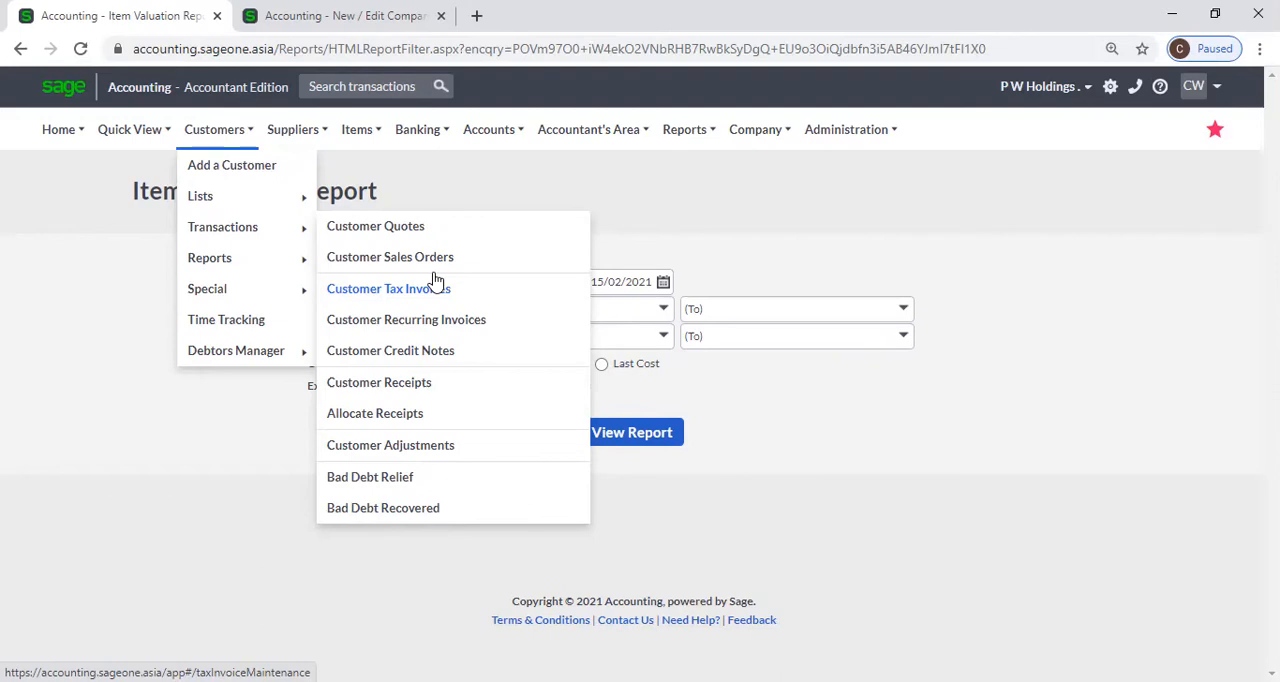
Review the company's item settings in the other browser tab and return to the Item Valuation Report.
left_click(322, 20)
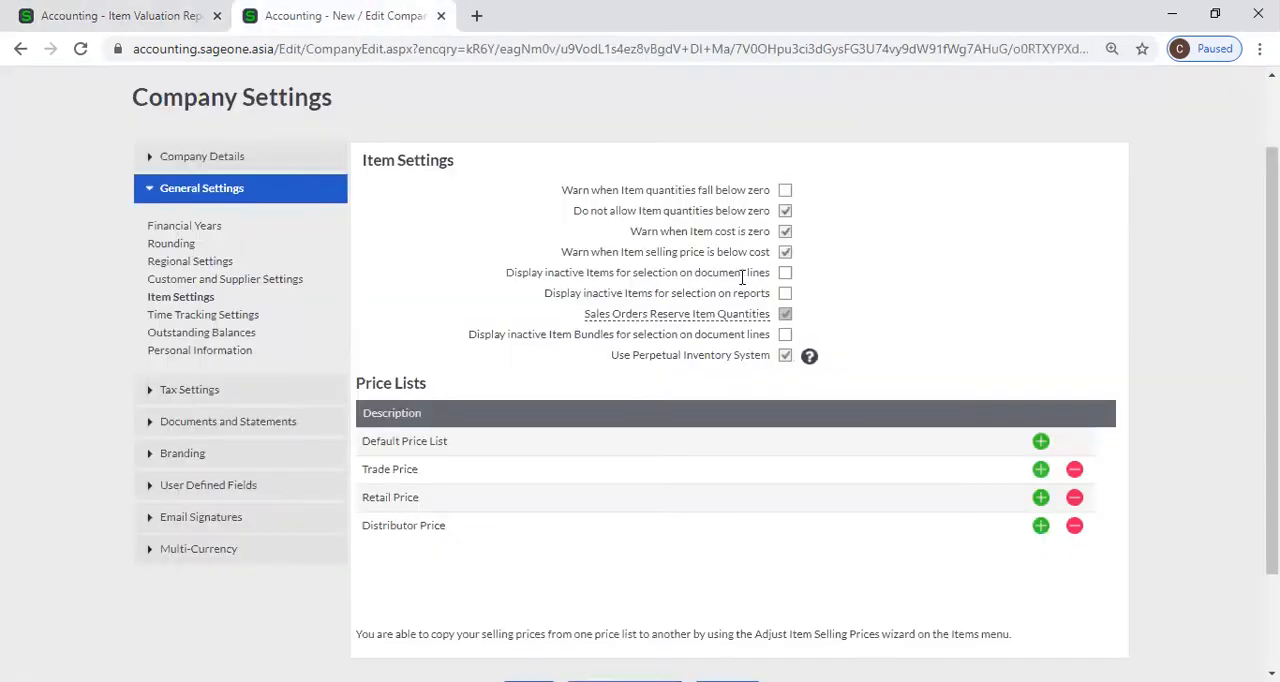
mouse_move(748, 318)
left_click(60, 15)
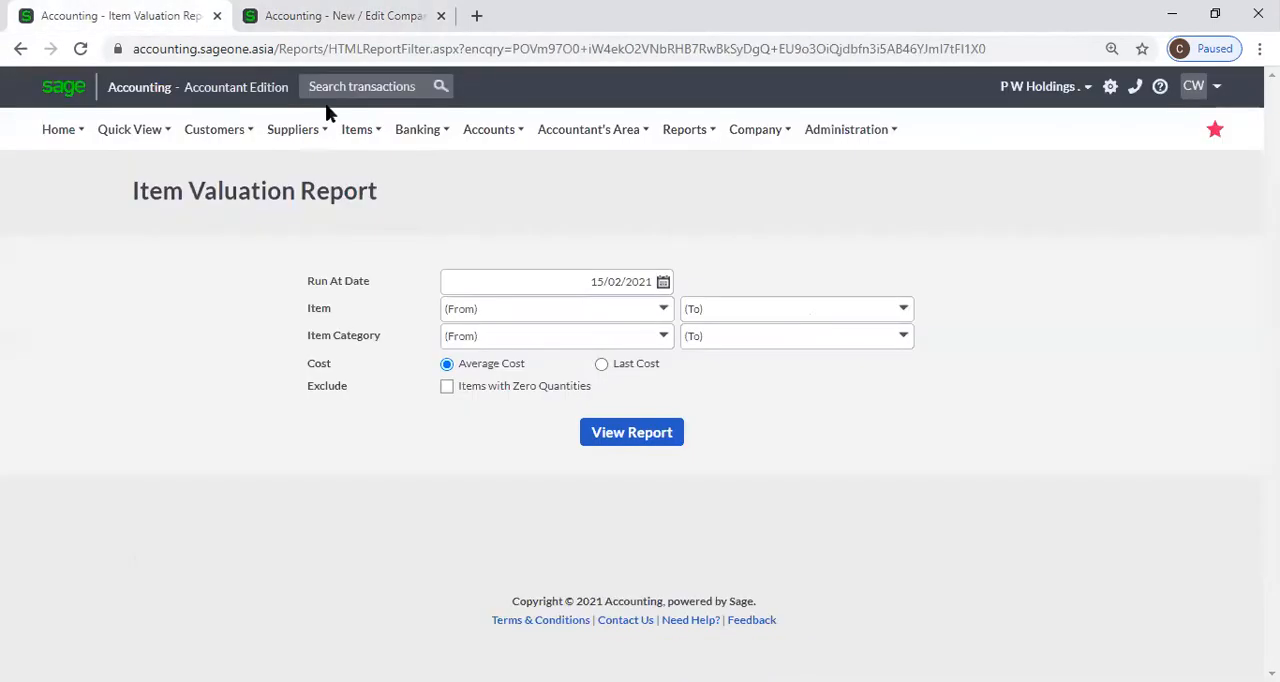
left_click(285, 26)
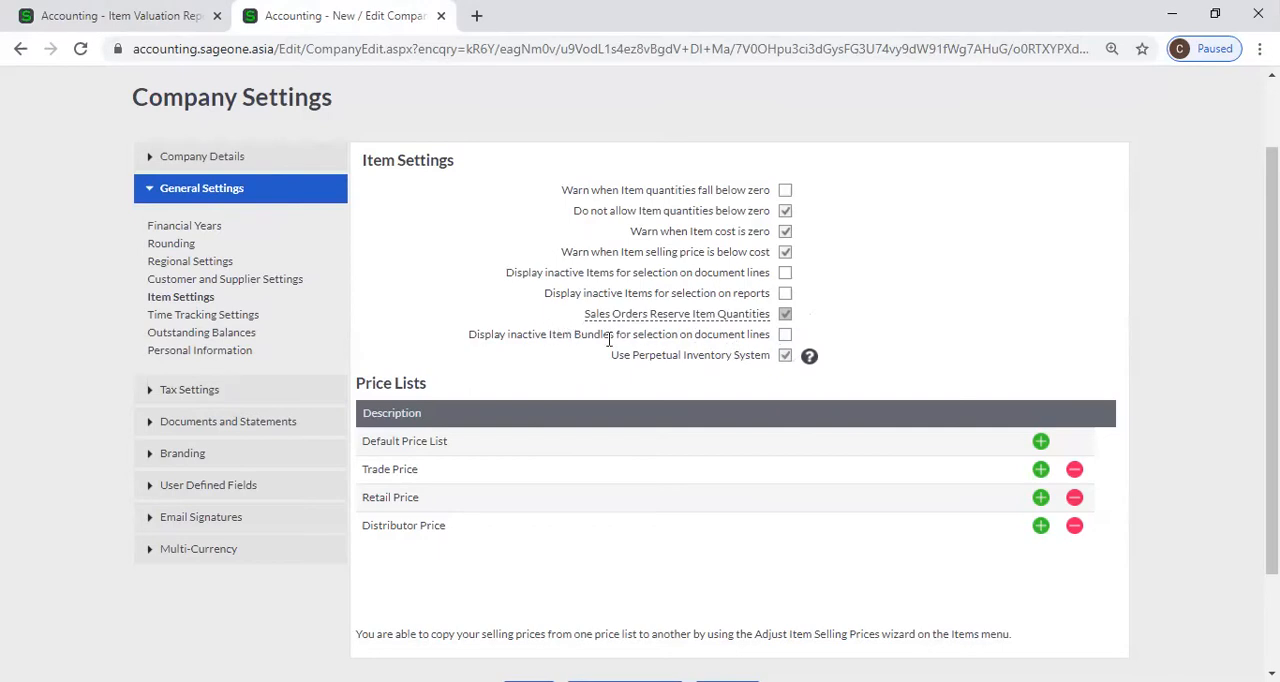
left_click(157, 28)
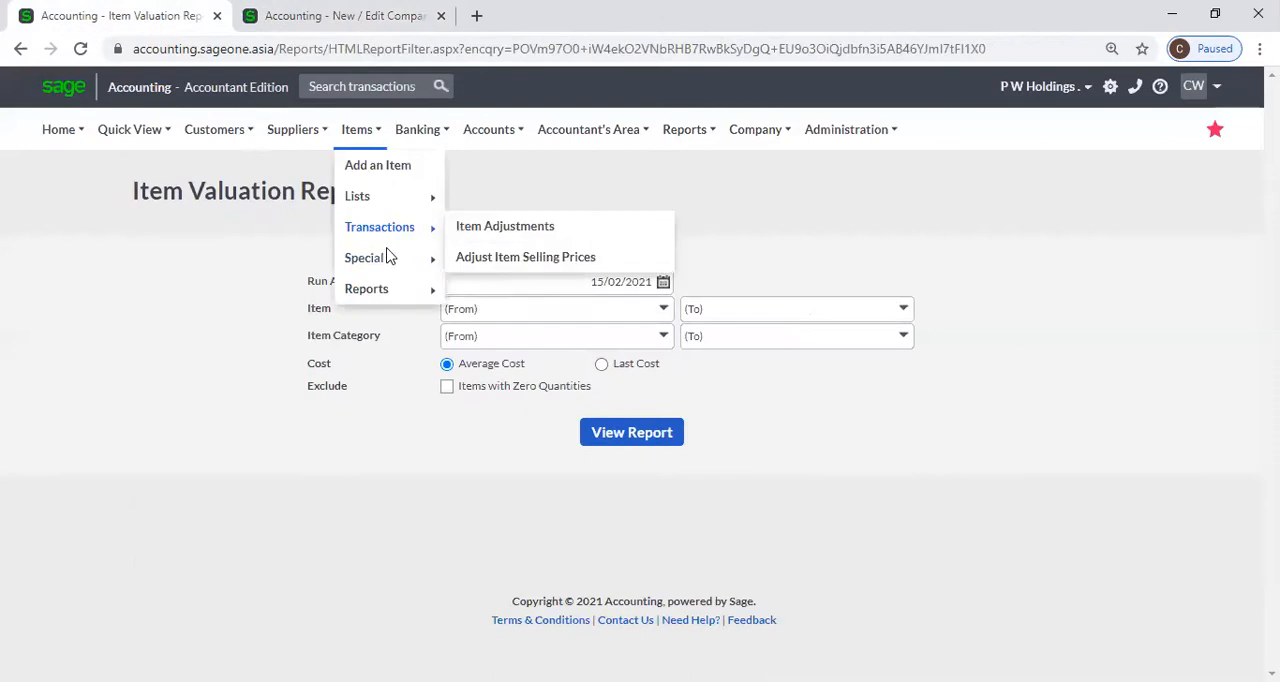
View the list of items and the list of item categories.
mouse_move(363, 125)
mouse_move(376, 202)
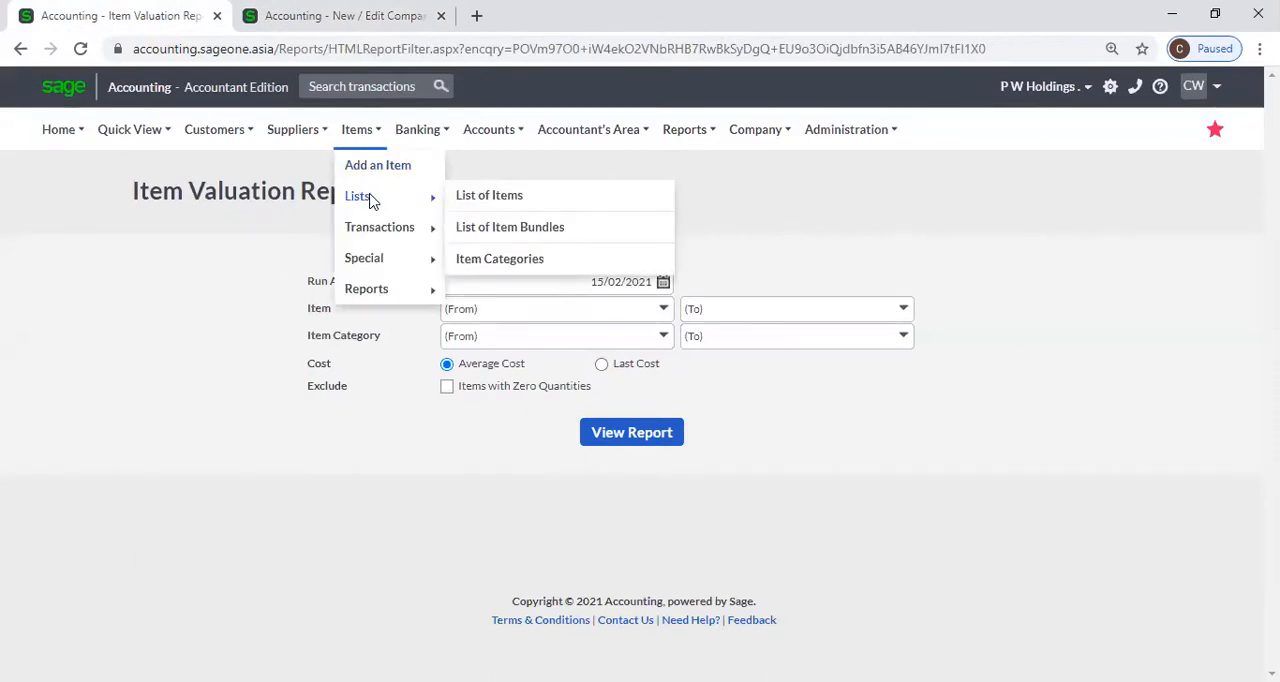
left_click(484, 202)
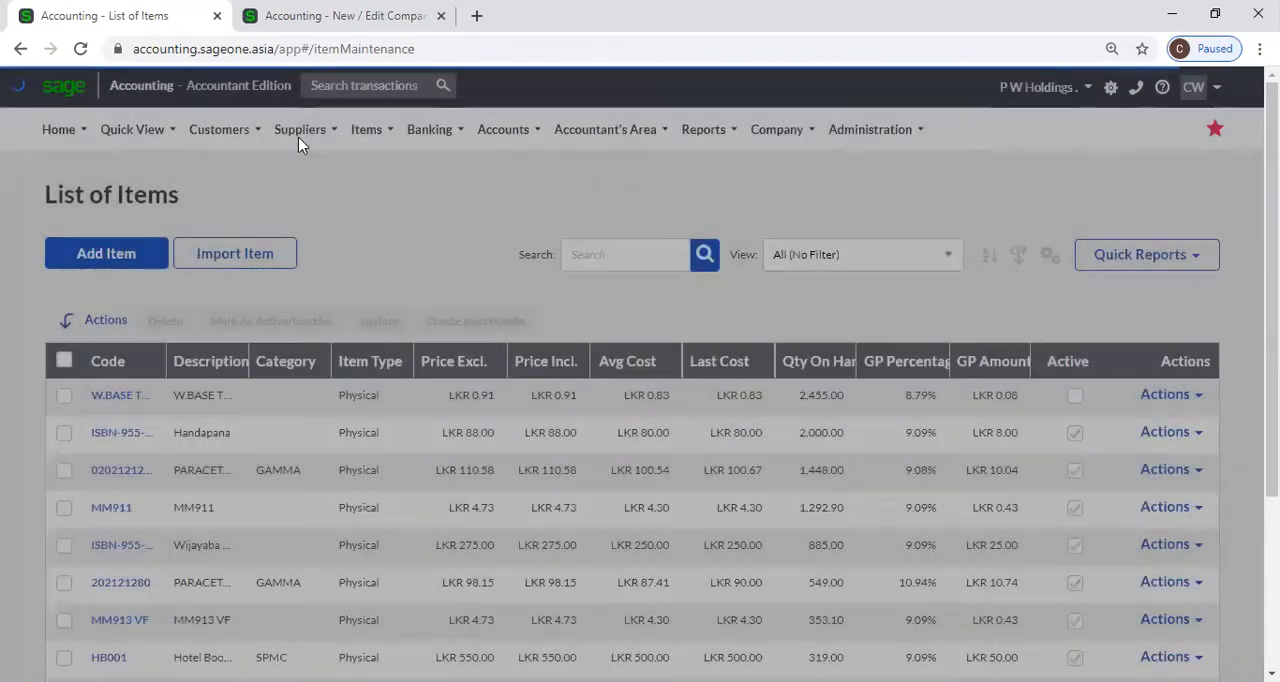
left_click(300, 137)
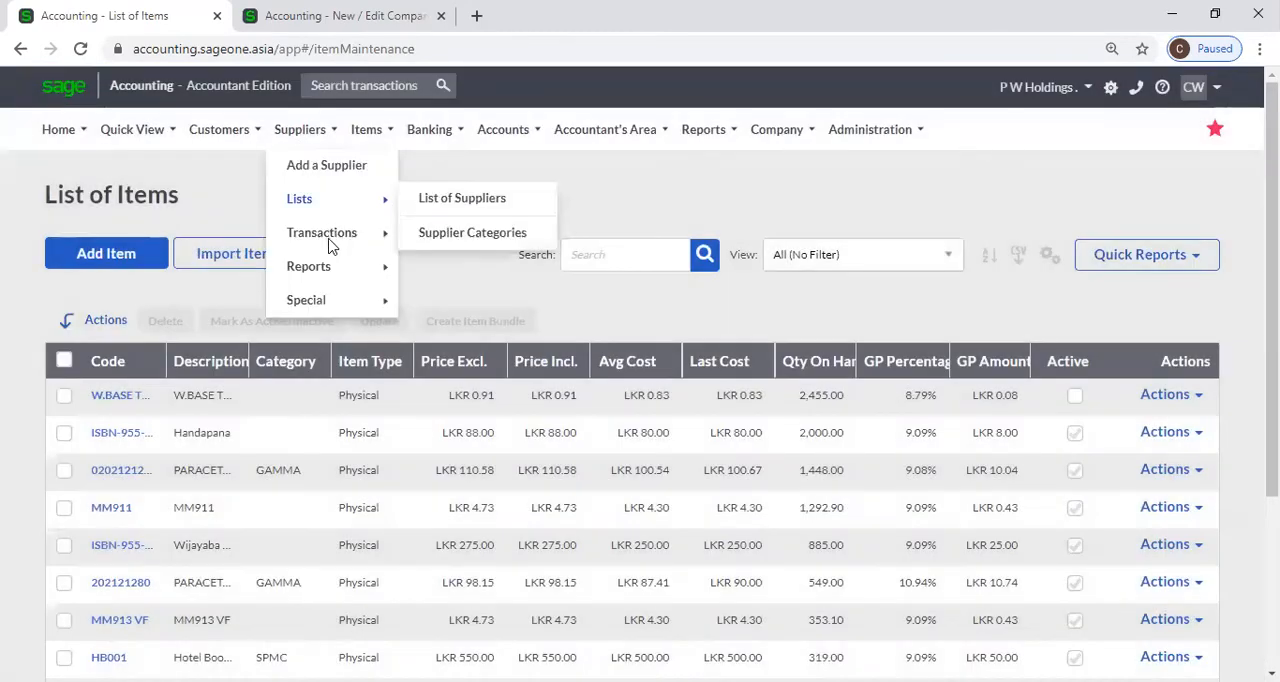
left_click(358, 137)
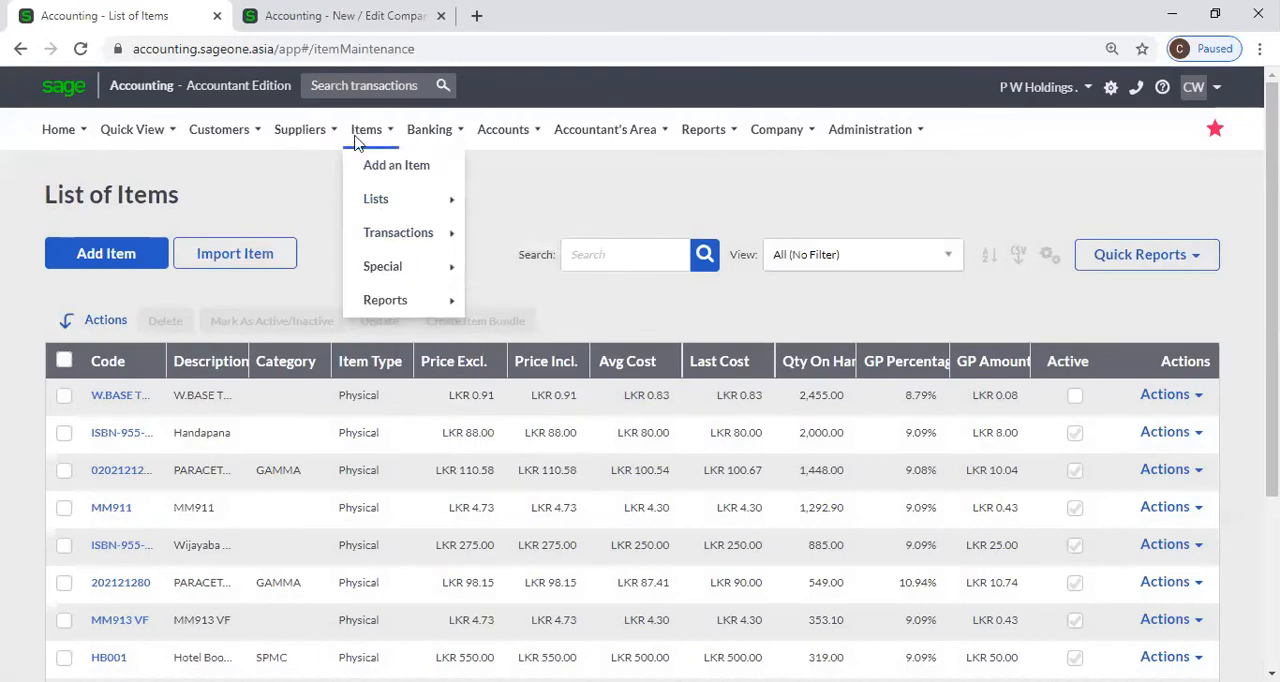
mouse_move(380, 203)
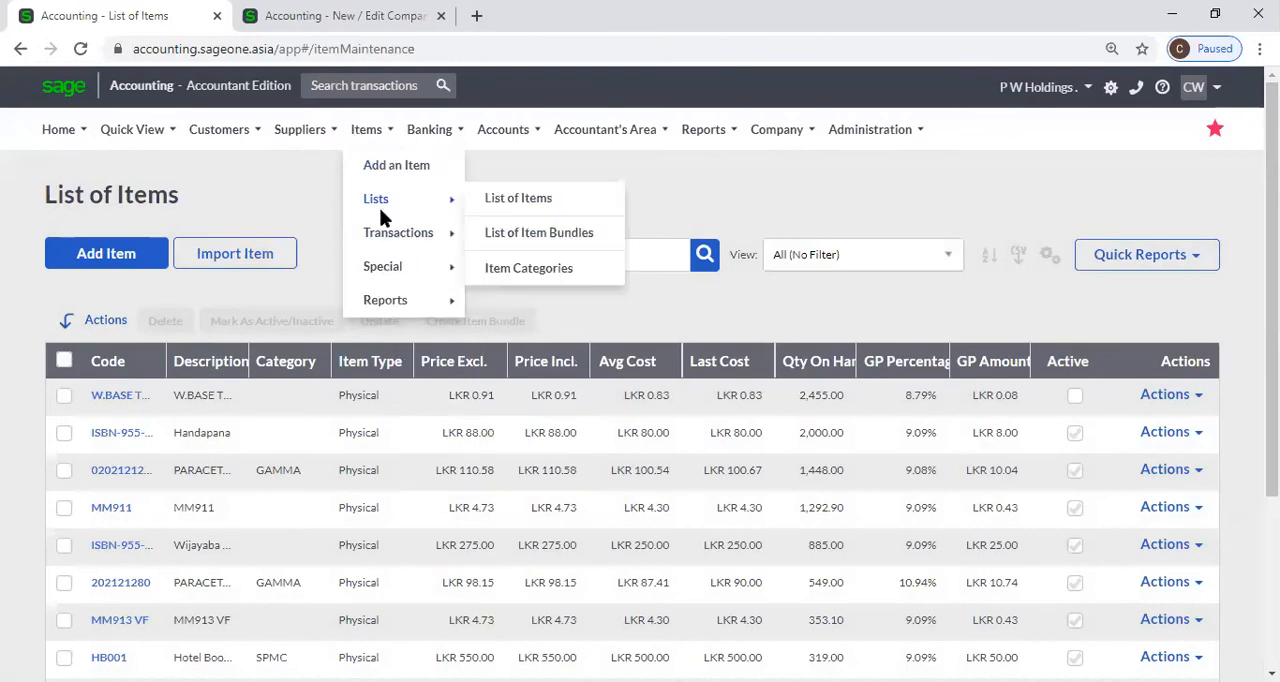
left_click(529, 270)
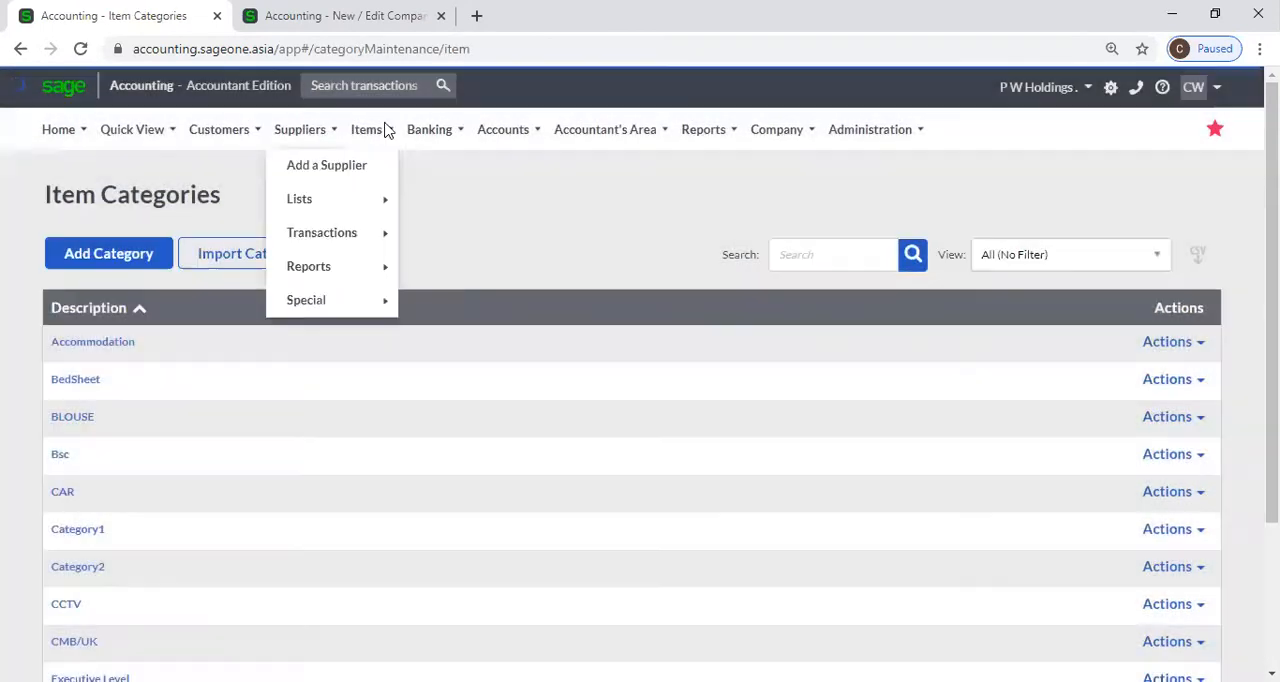
Open the COM001 computer bundle from the list of item bundles and review its items.
mouse_move(380, 131)
mouse_move(386, 199)
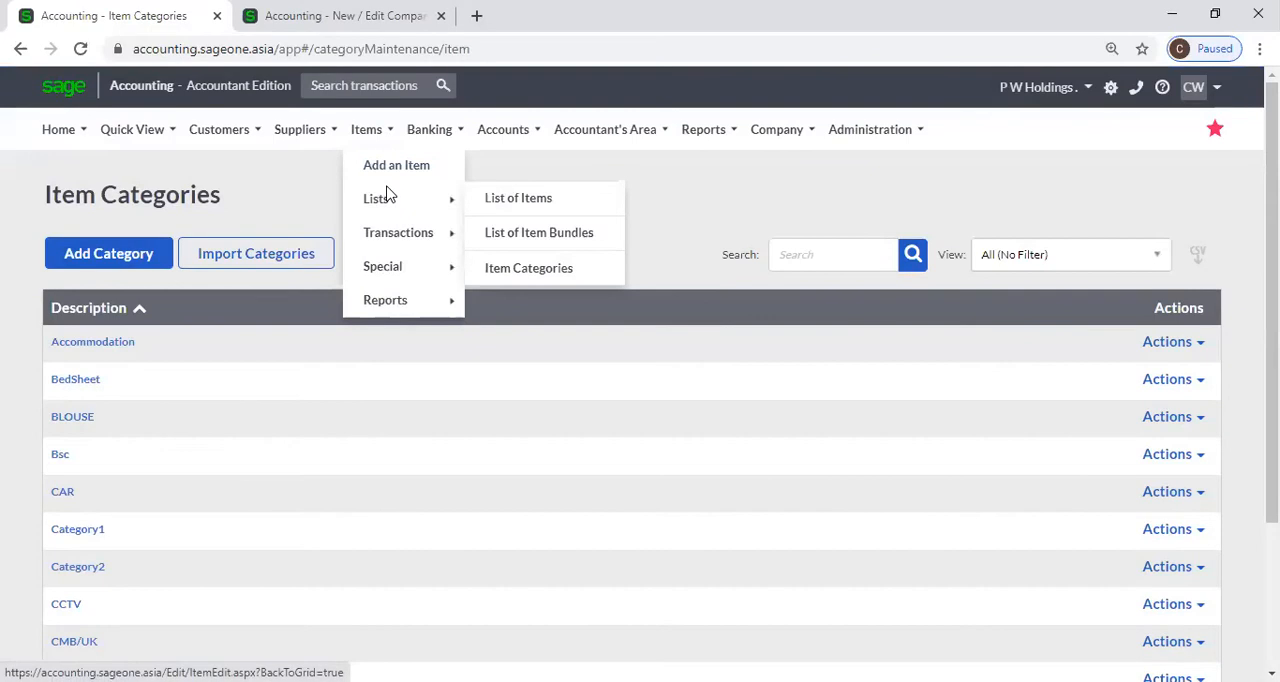
left_click(516, 244)
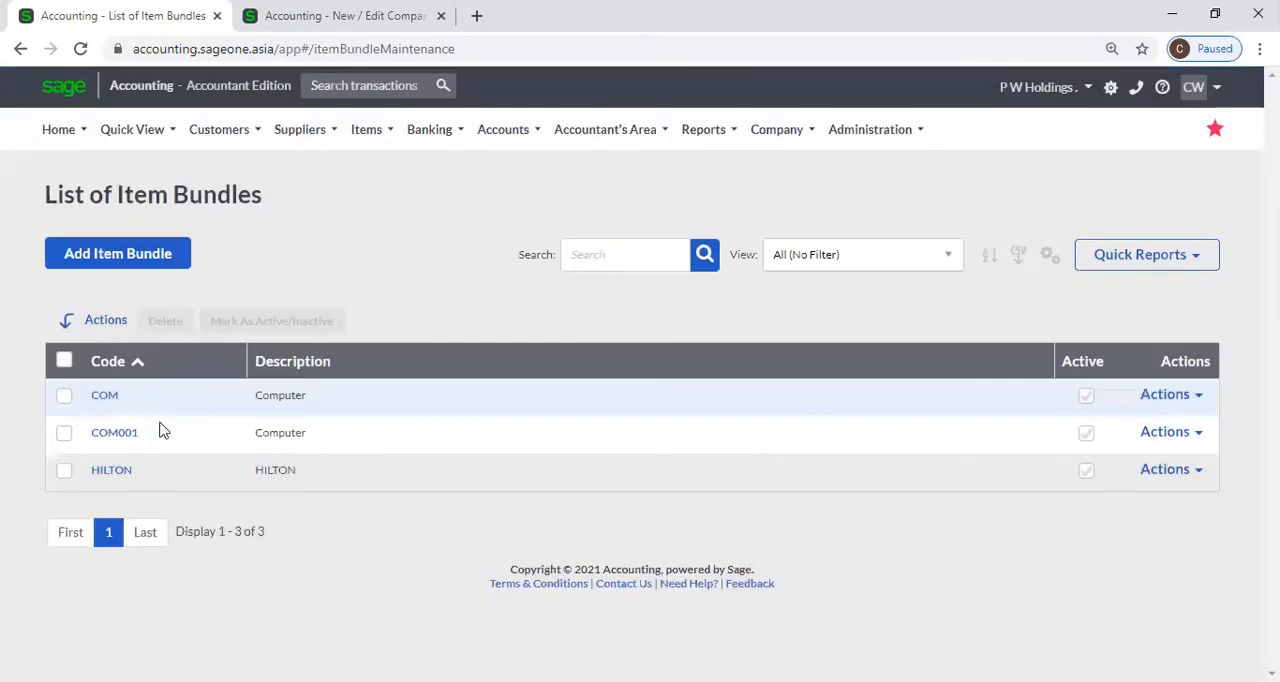
left_click(122, 437)
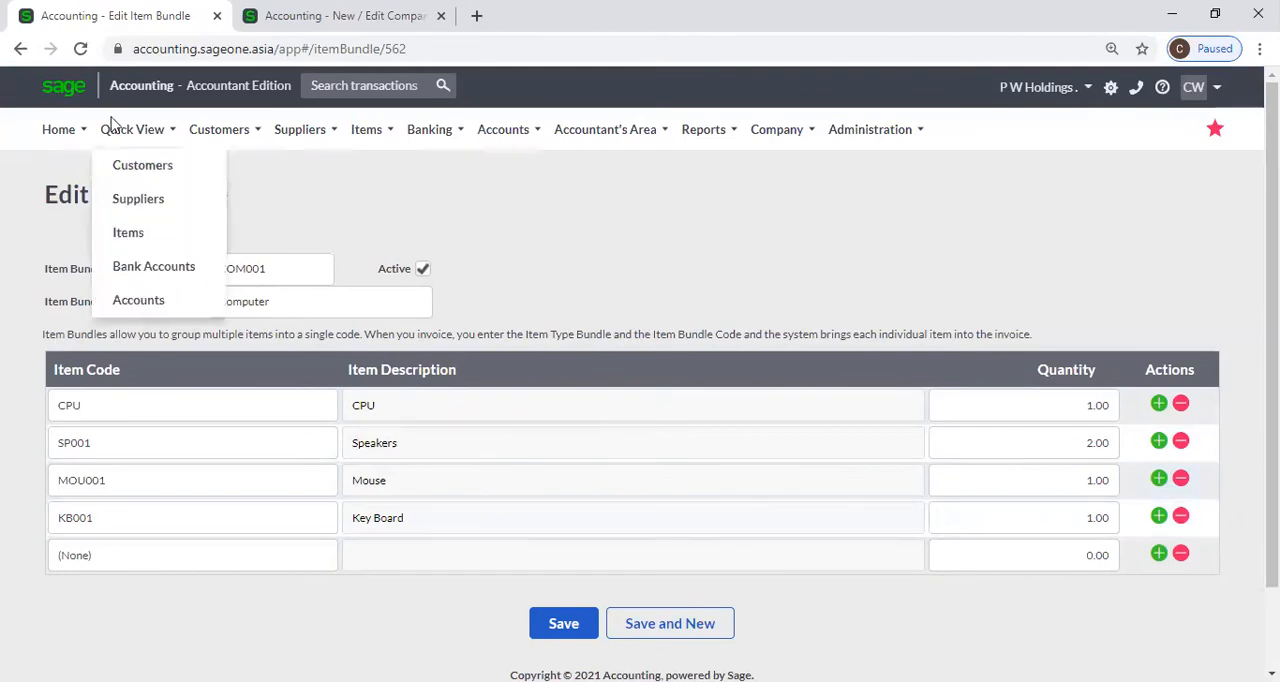
Duplicate the browser tab showing the COM001 item bundle and return to the original tab.
right_click(68, 22)
left_click(129, 128)
left_click(123, 18)
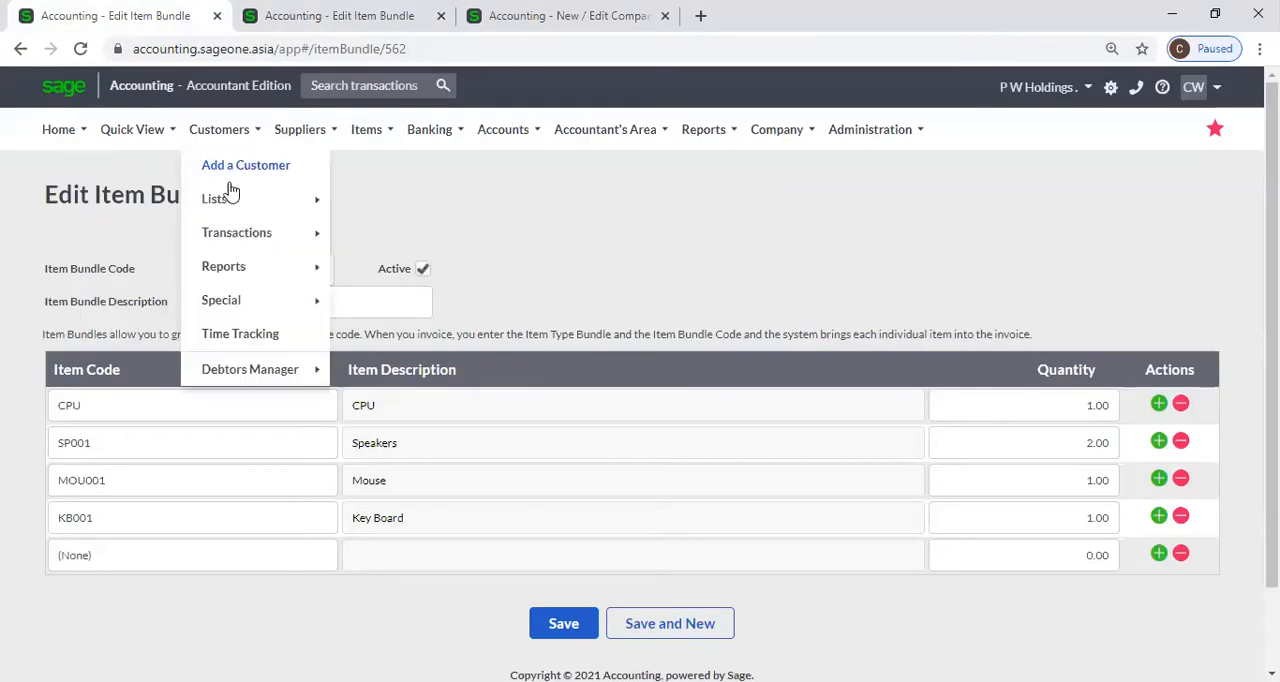
mouse_move(316, 240)
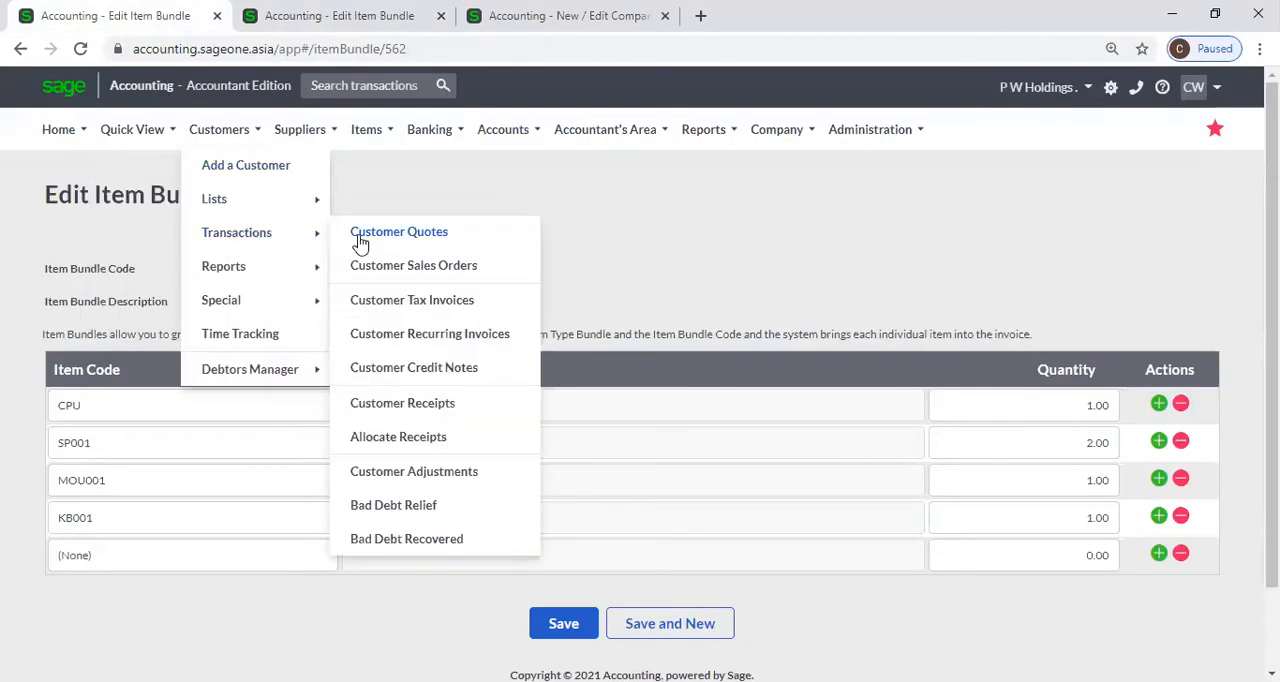
left_click(380, 236)
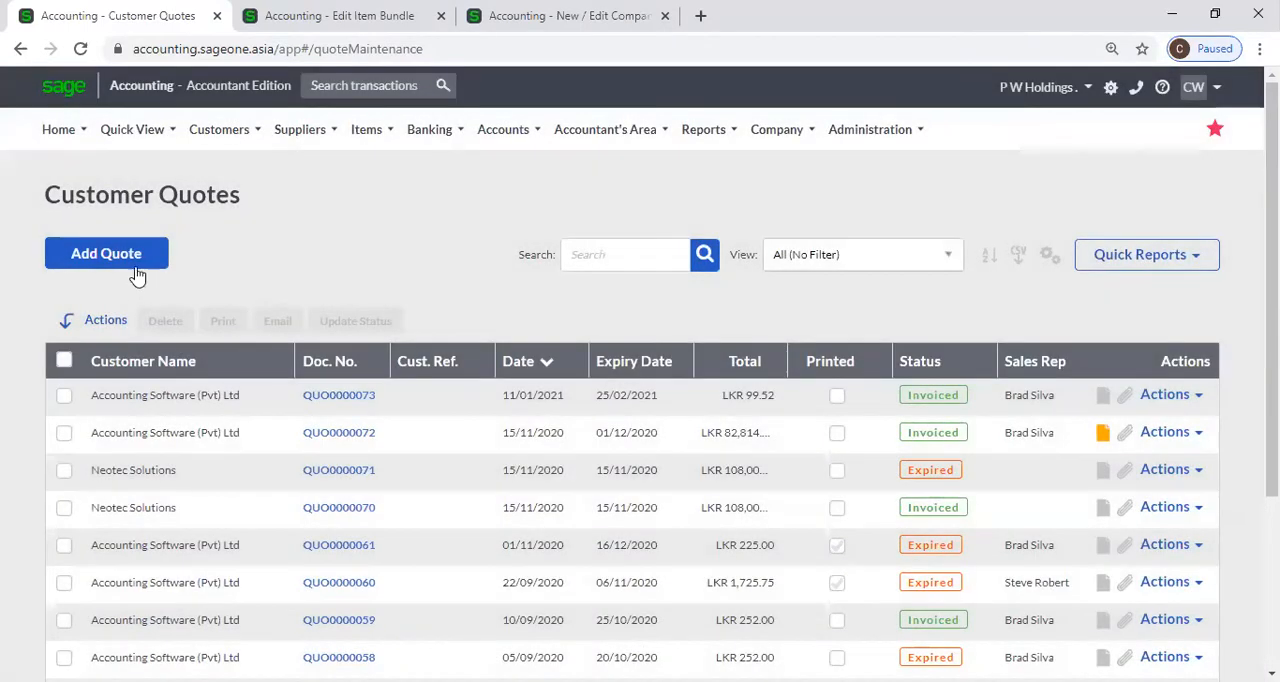
left_click(130, 254)
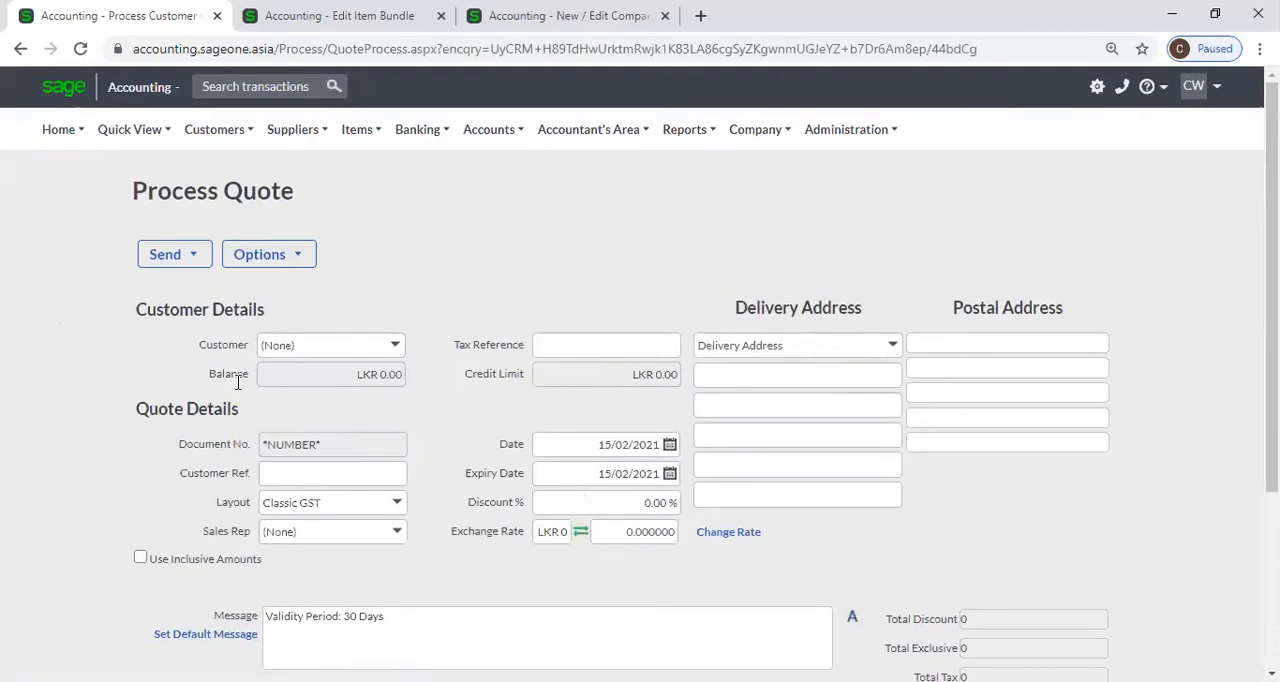
scroll(237, 382, "down", 2)
mouse_move(226, 127)
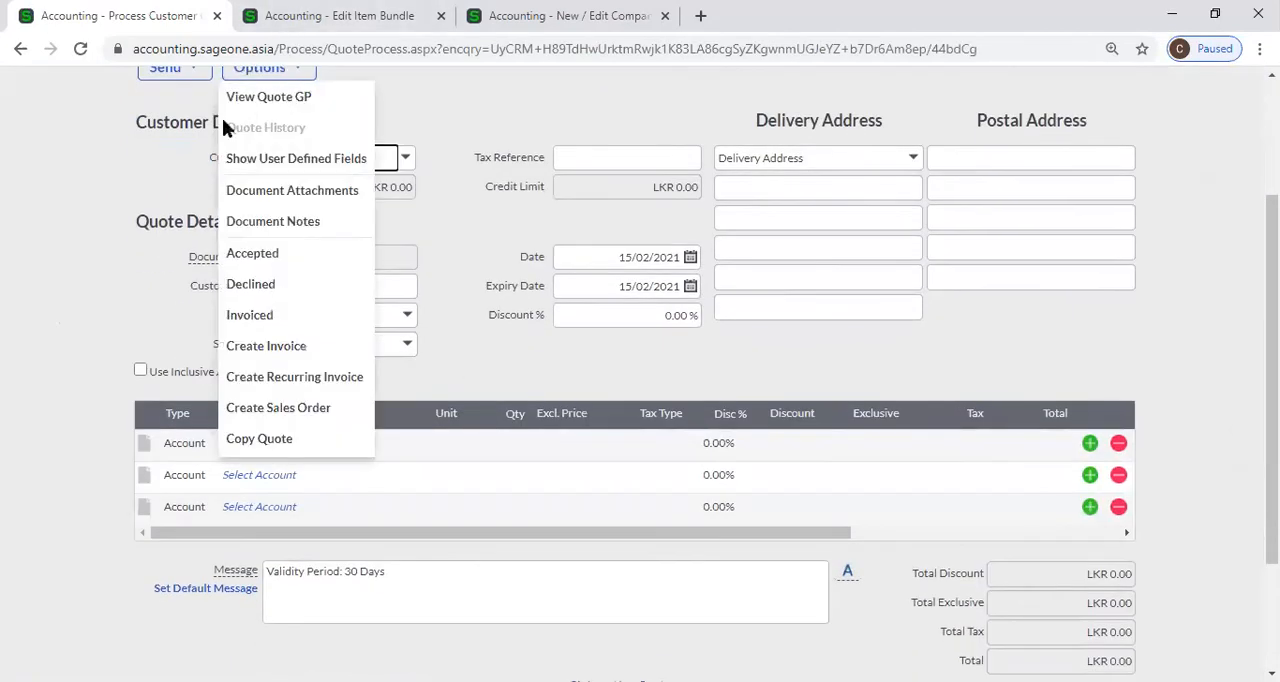
In the company's Customer and Supplier Settings, make Item the default type for document lines and save the settings.
scroll(600, 170, "up", 2)
mouse_move(763, 131)
left_click(762, 198)
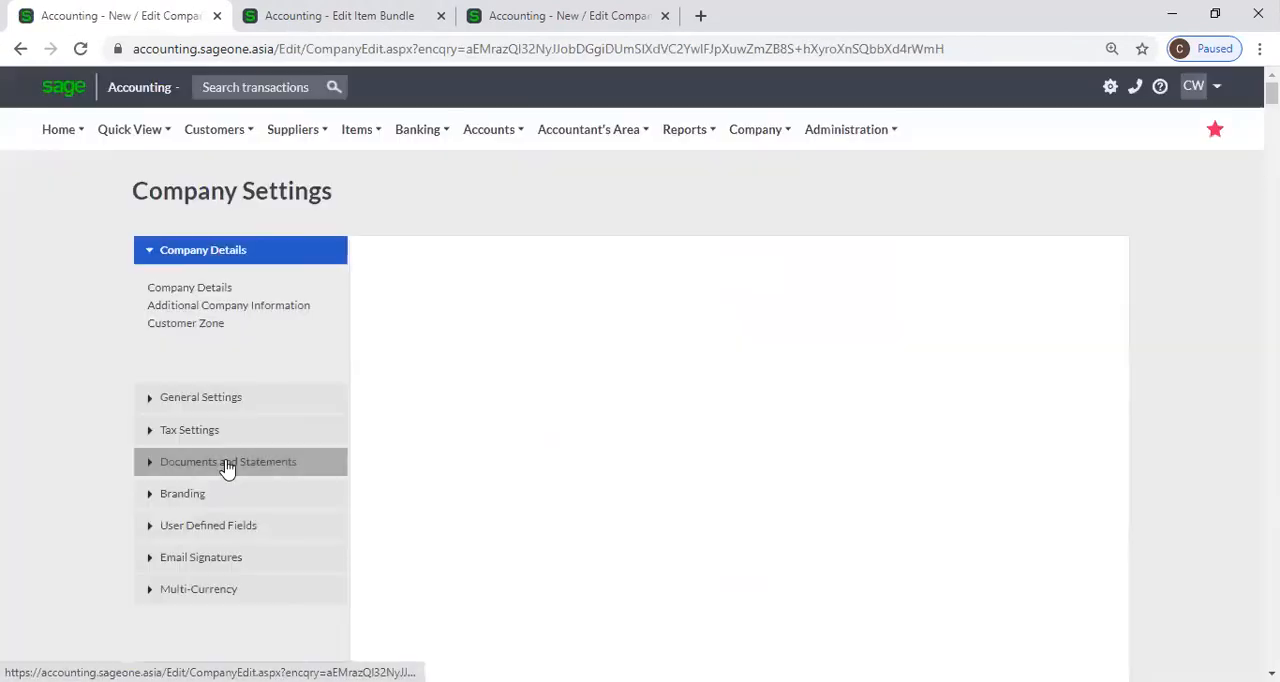
left_click(228, 465)
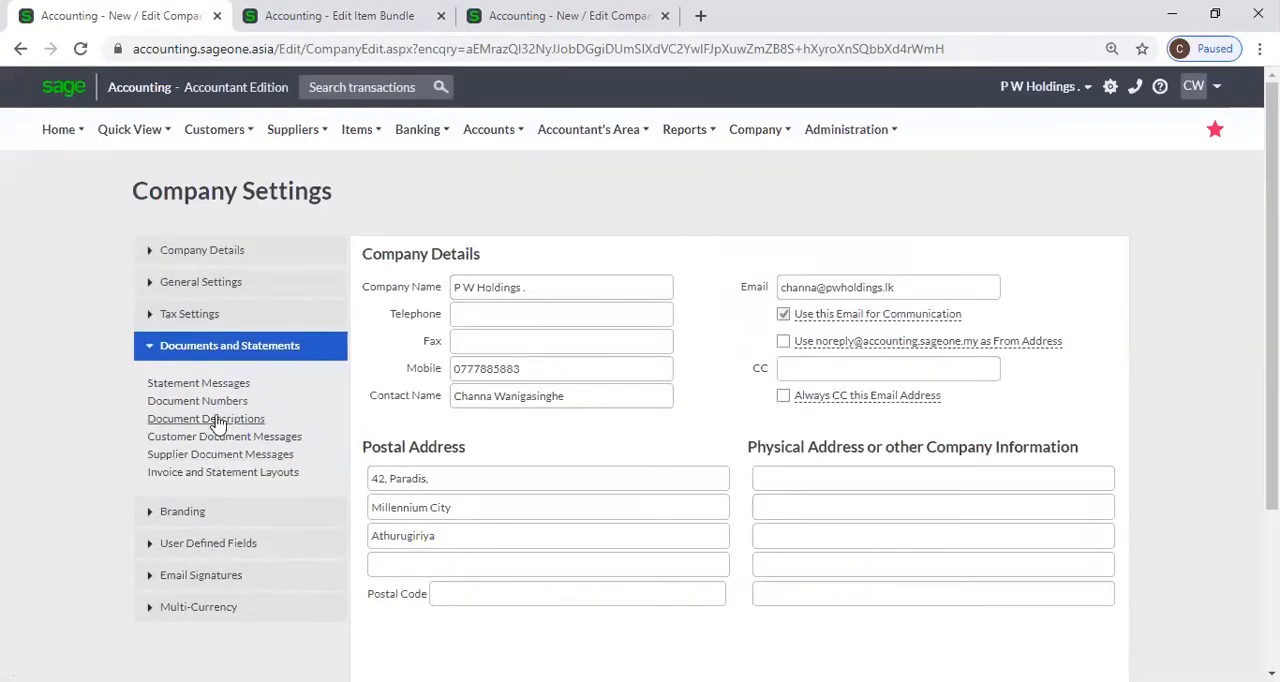
left_click(220, 287)
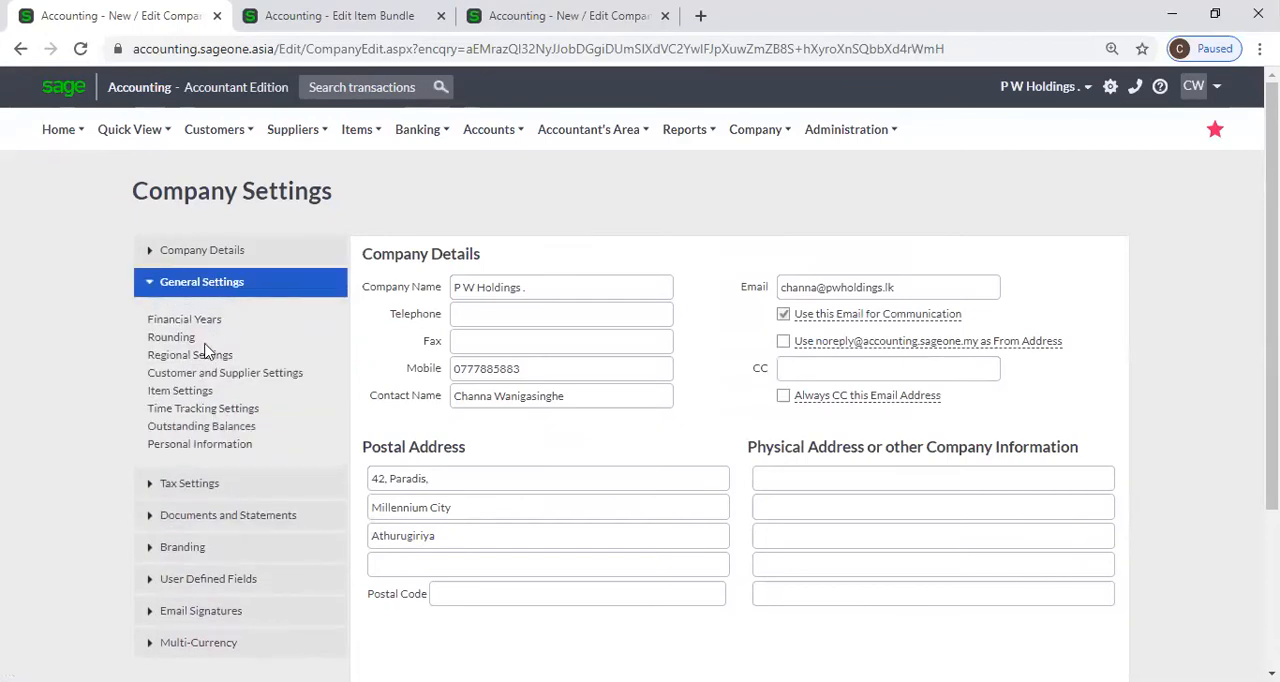
left_click(190, 392)
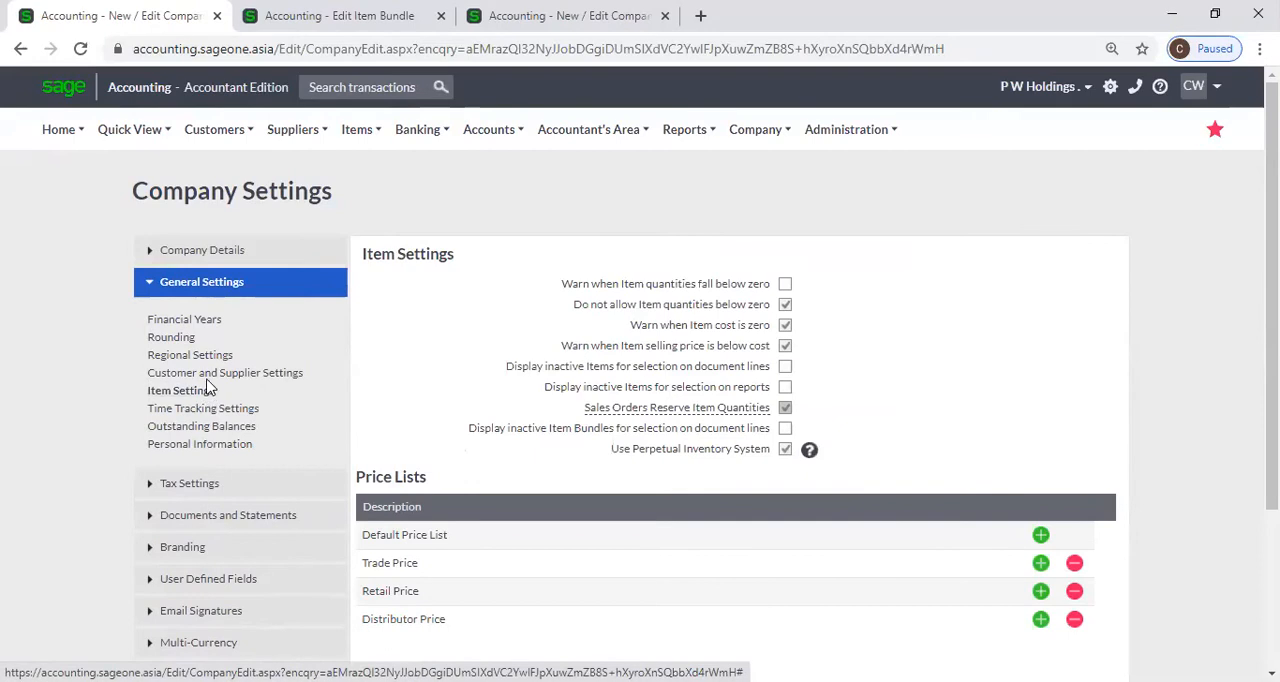
left_click(210, 373)
left_click(785, 428)
scroll(540, 540, "down", 3)
left_click(527, 565)
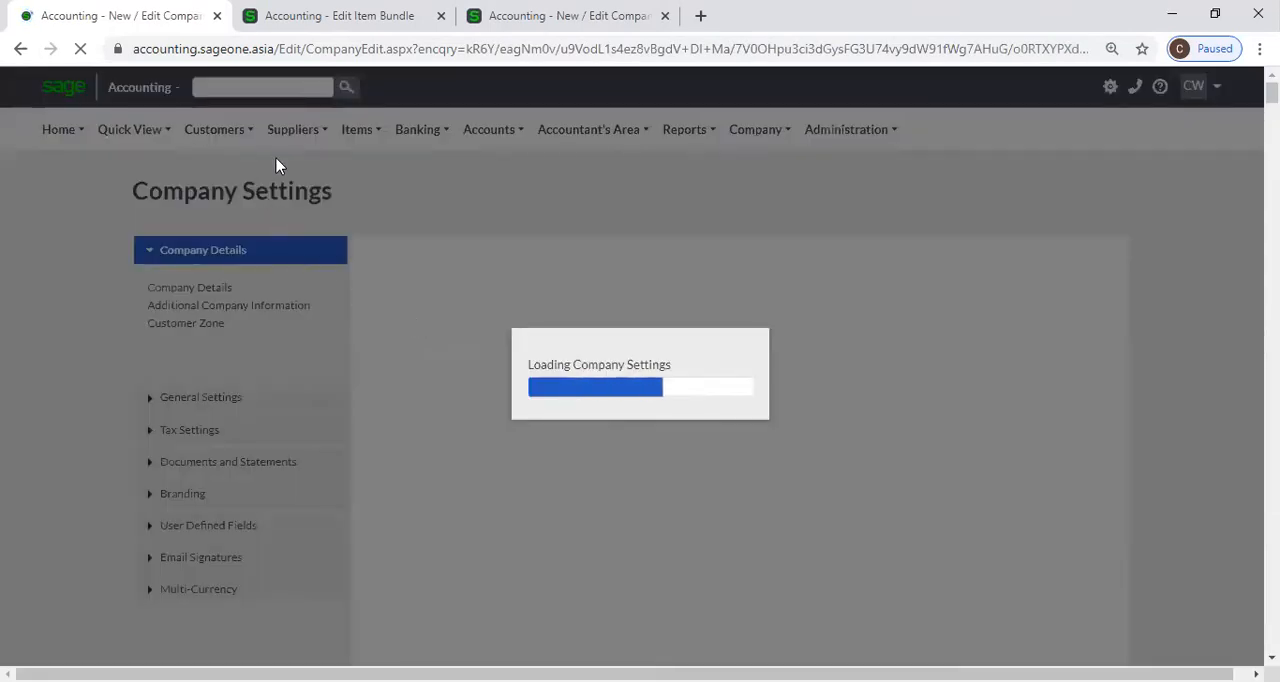
Add a new quote from the Customer Quotes list.
mouse_move(205, 132)
mouse_move(204, 231)
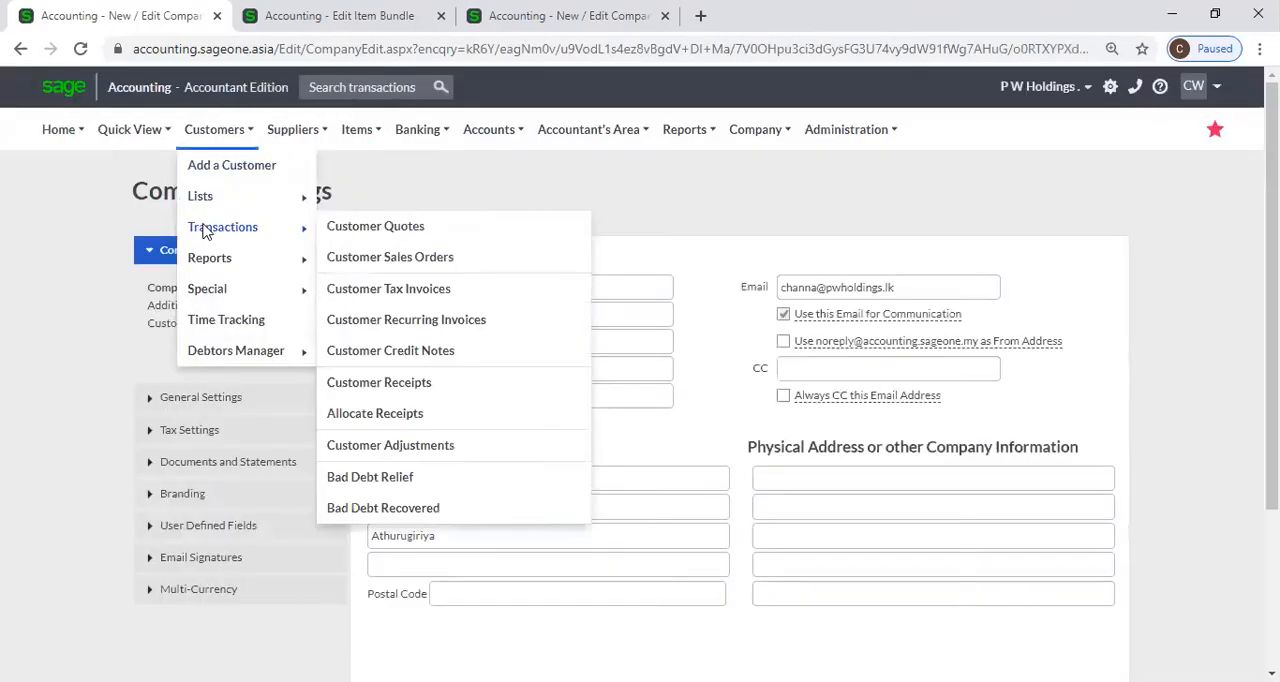
left_click(443, 234)
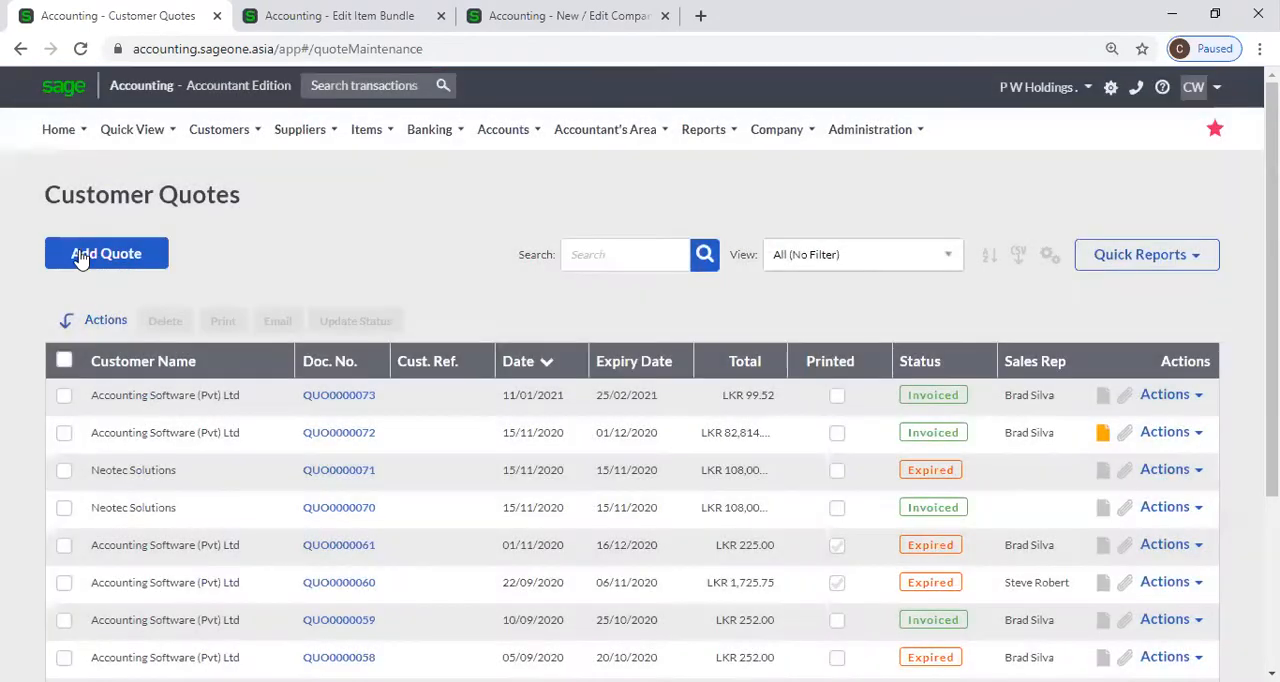
left_click(84, 252)
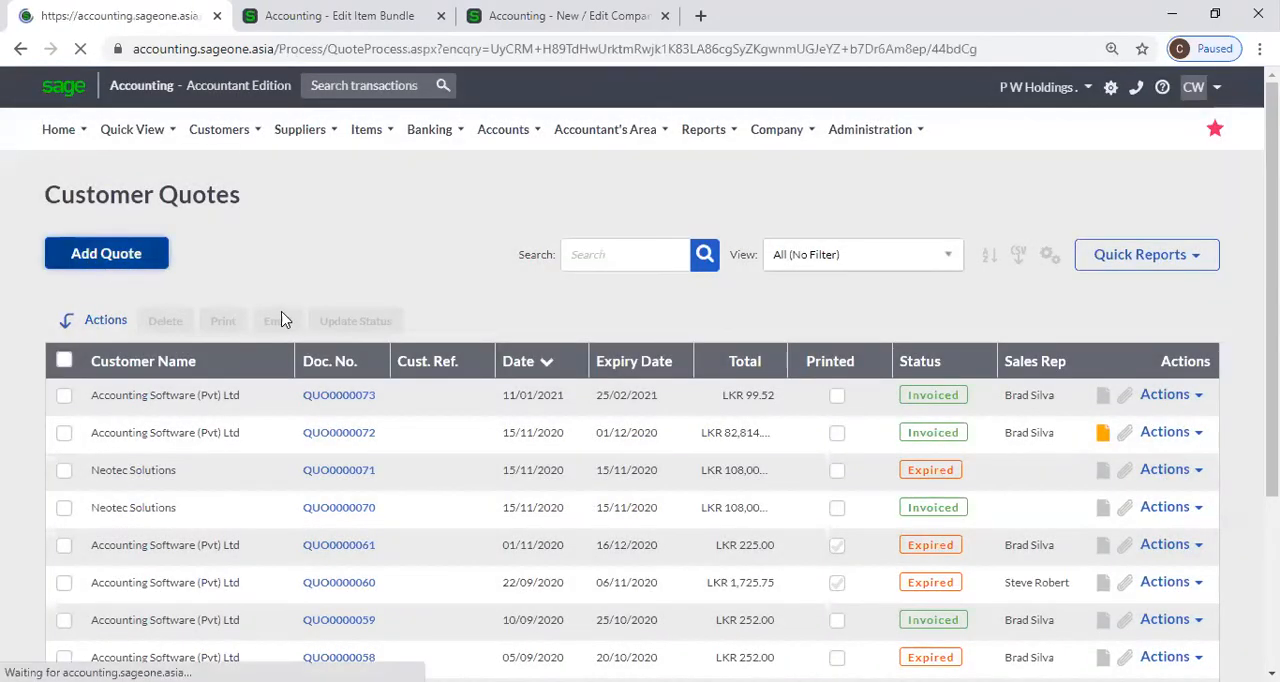
scroll(300, 450, "down", 5)
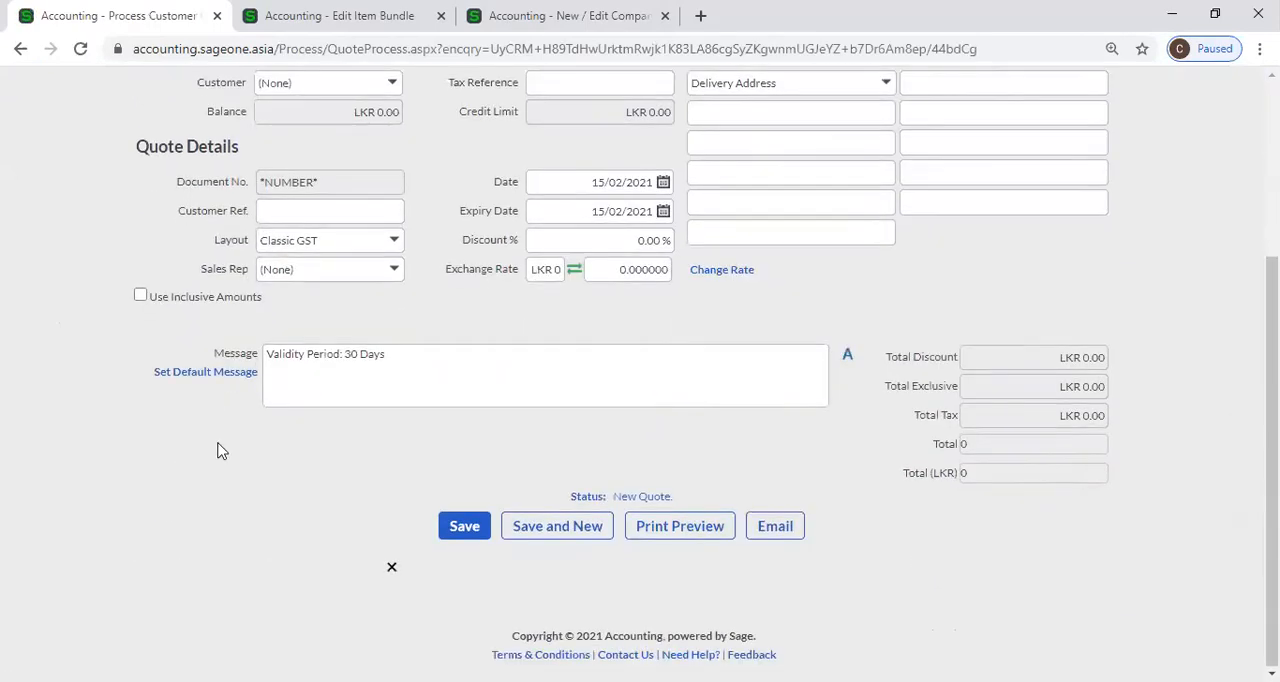
Set the first quote line's type to Bundle and select the COM001 - Computer bundle for it.
left_click(250, 368)
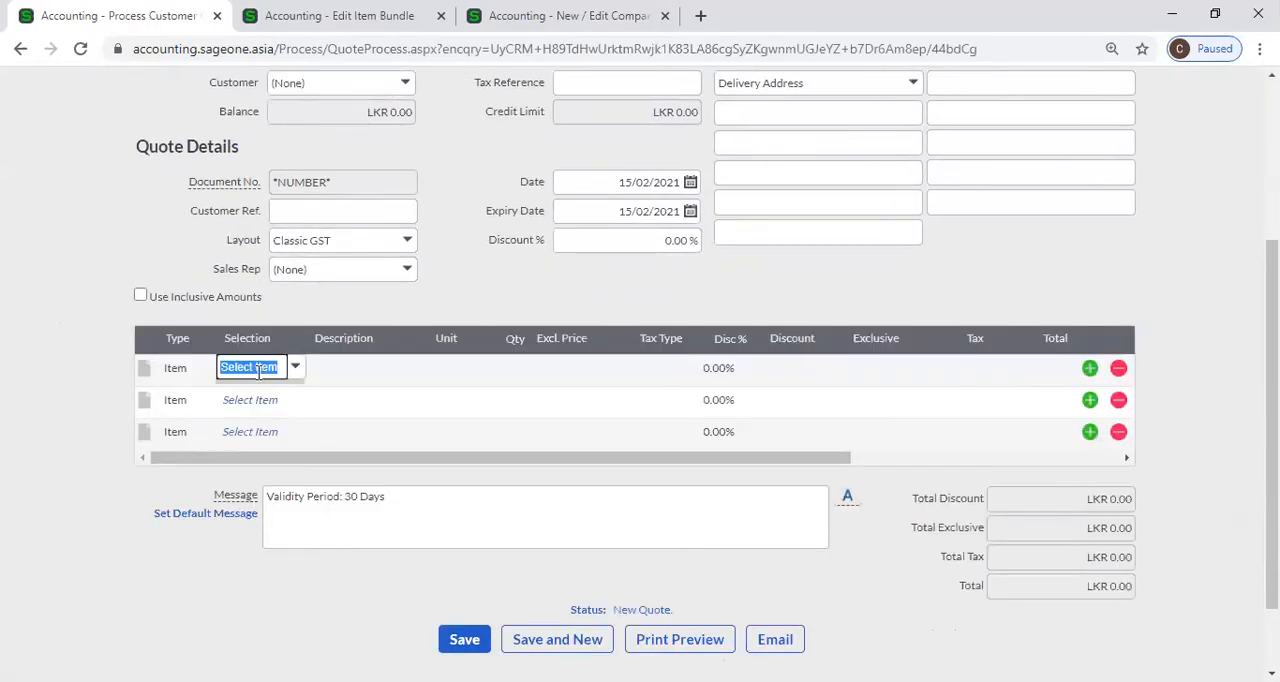
left_click(183, 368)
left_click(205, 368)
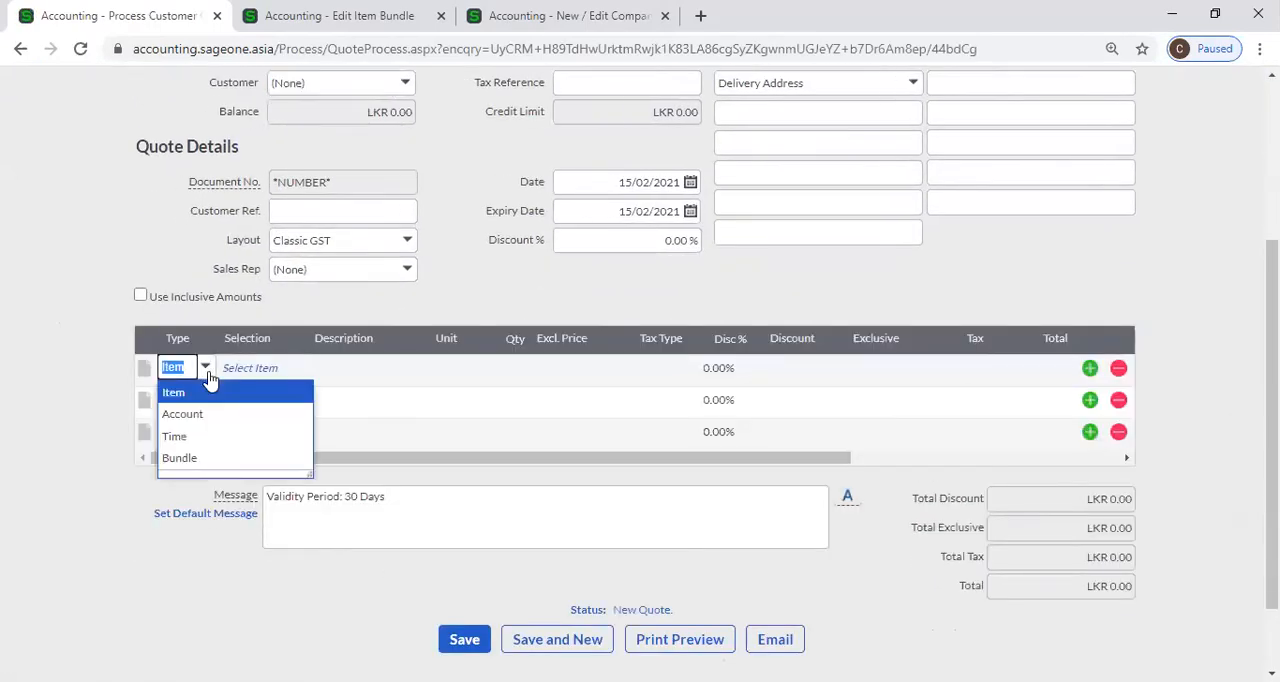
left_click(205, 458)
left_click(251, 370)
type("c")
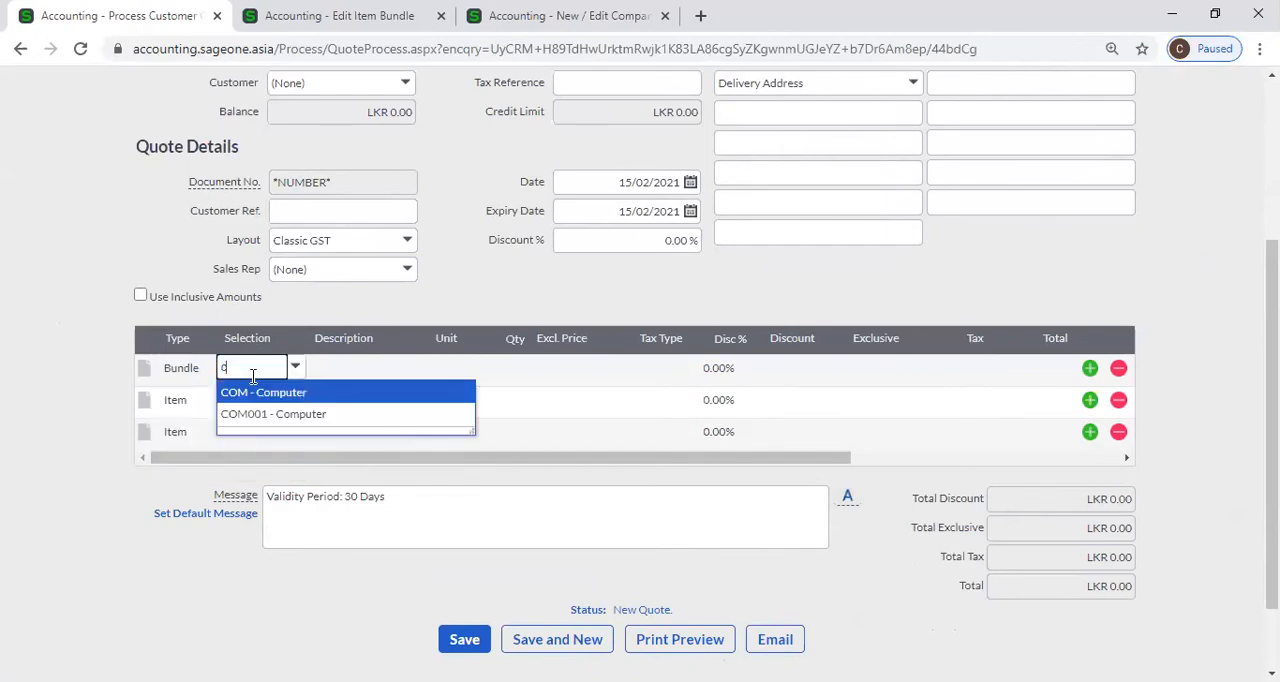
left_click(269, 416)
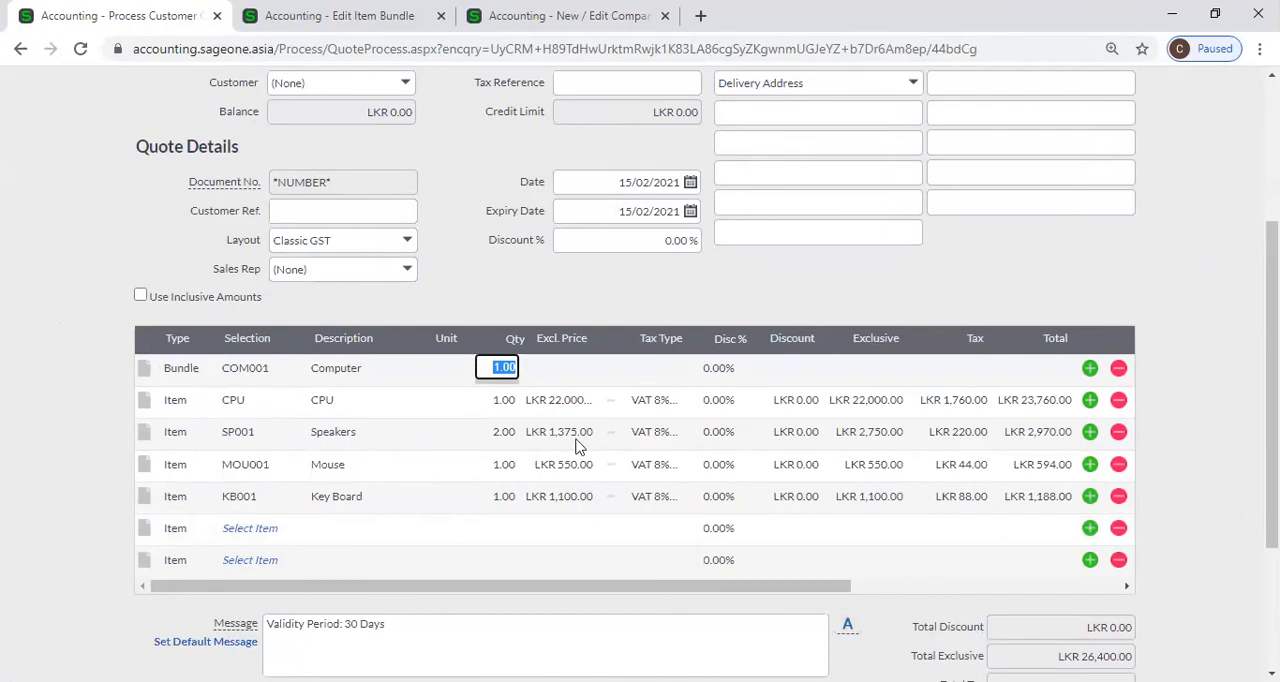
Review the COM001 bundle line and its component item lines on the quote.
left_click(263, 378)
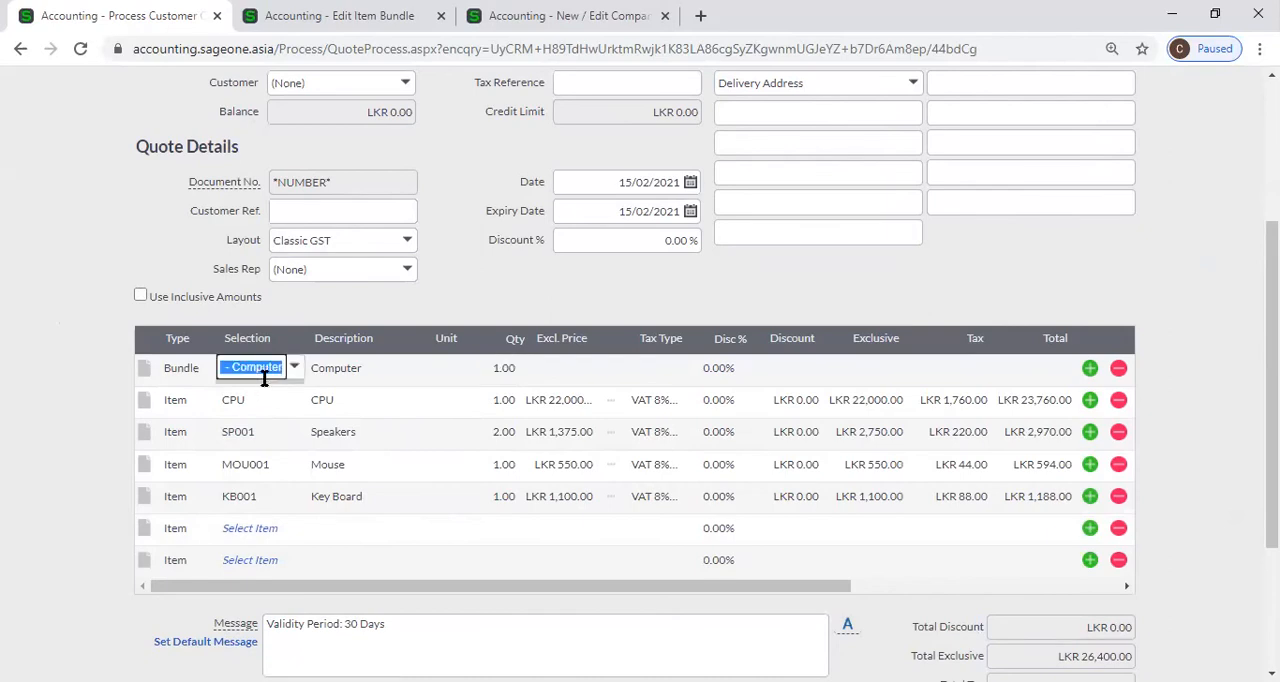
left_click(366, 414)
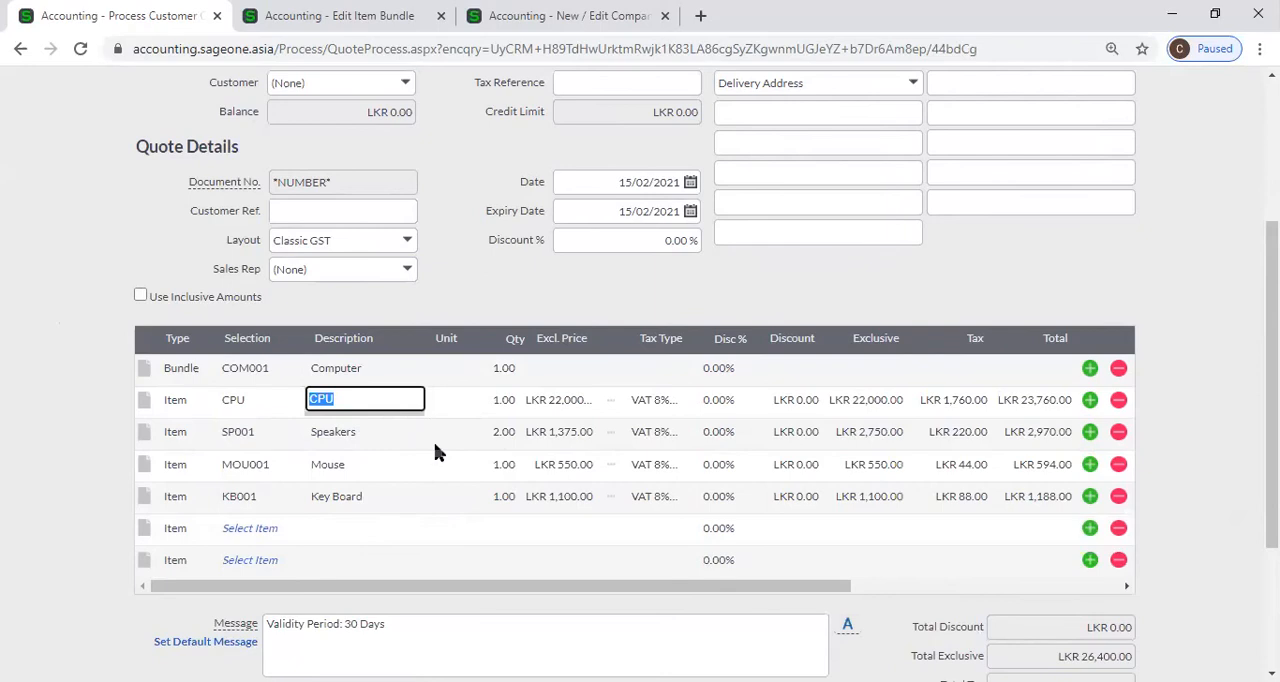
scroll(410, 440, "up", 3)
Close the browser tab holding the new quote and leave it without saving the changes.
left_click(338, 15)
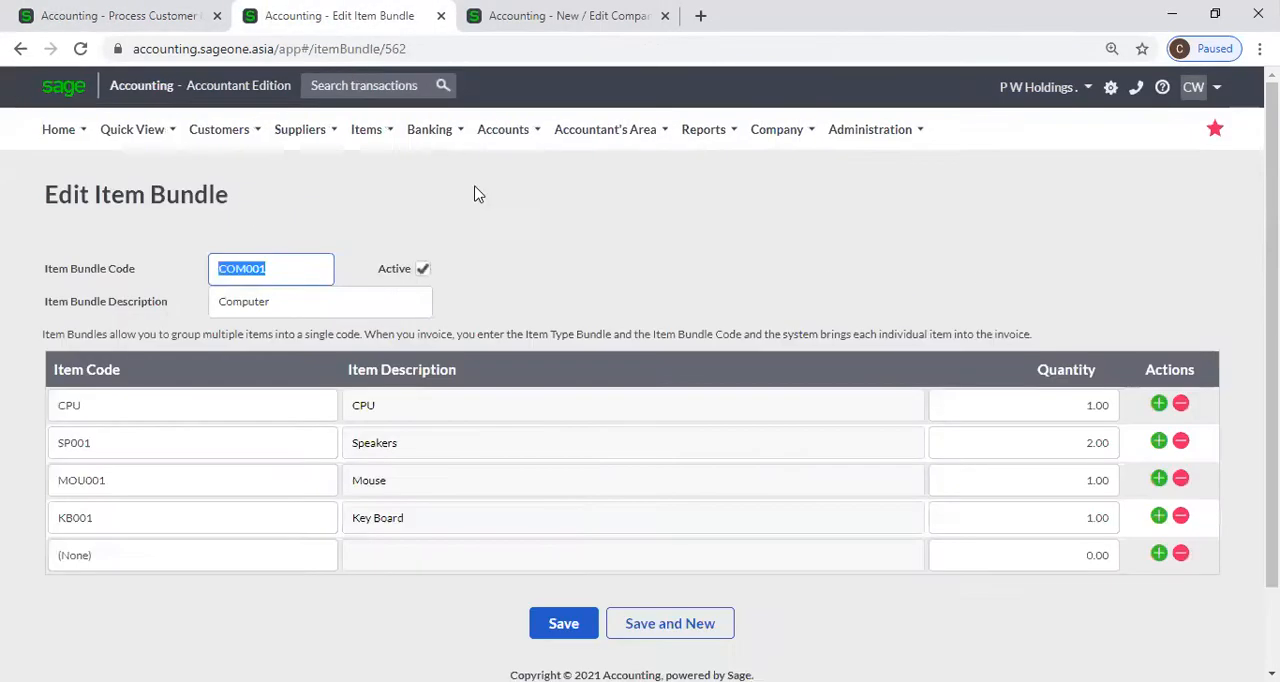
left_click(472, 18)
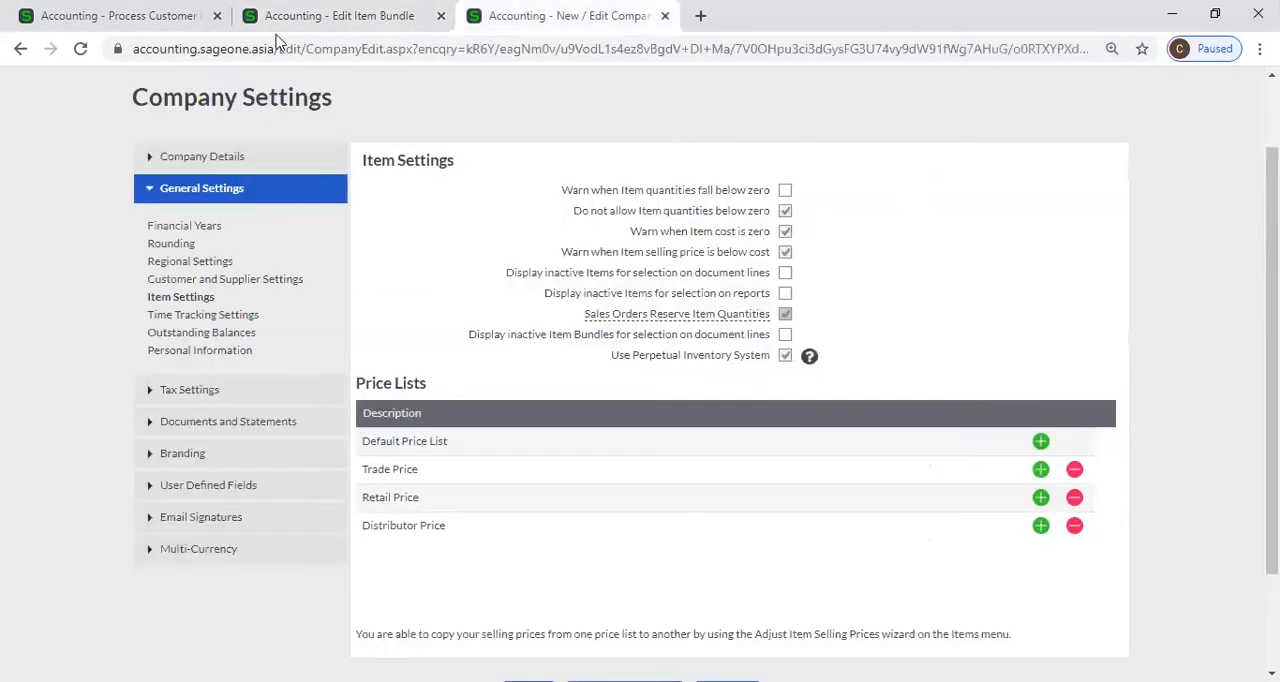
left_click(215, 16)
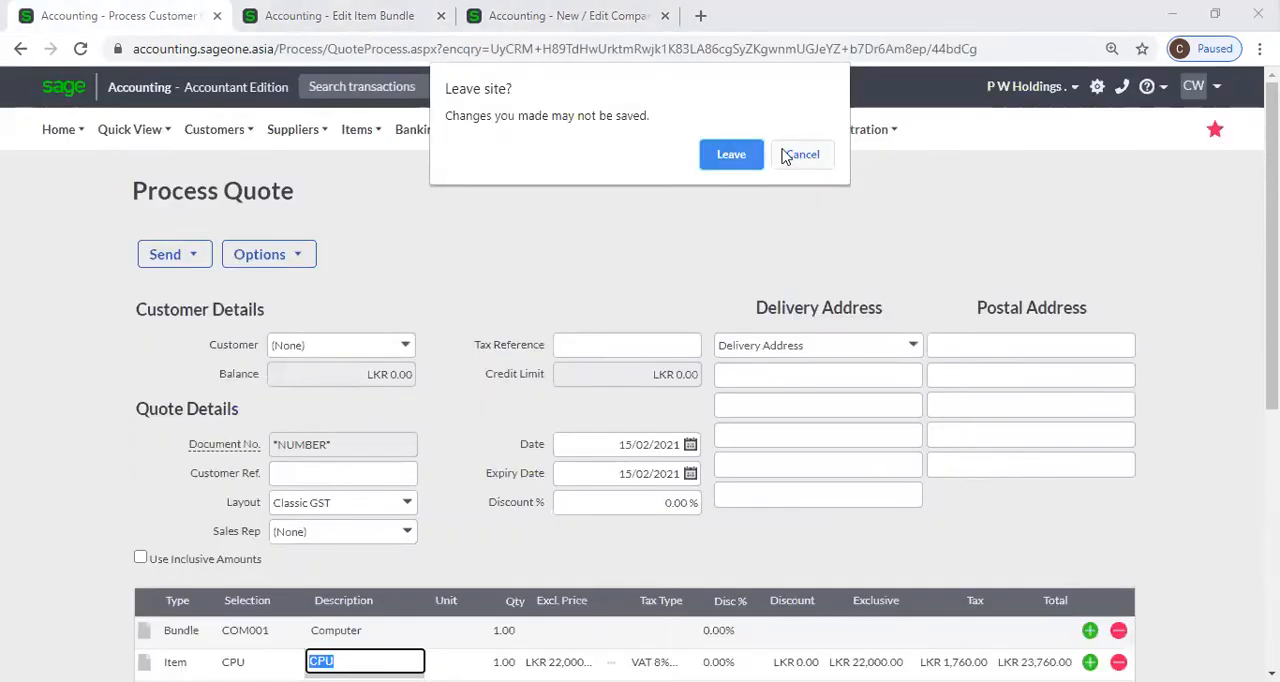
left_click(752, 155)
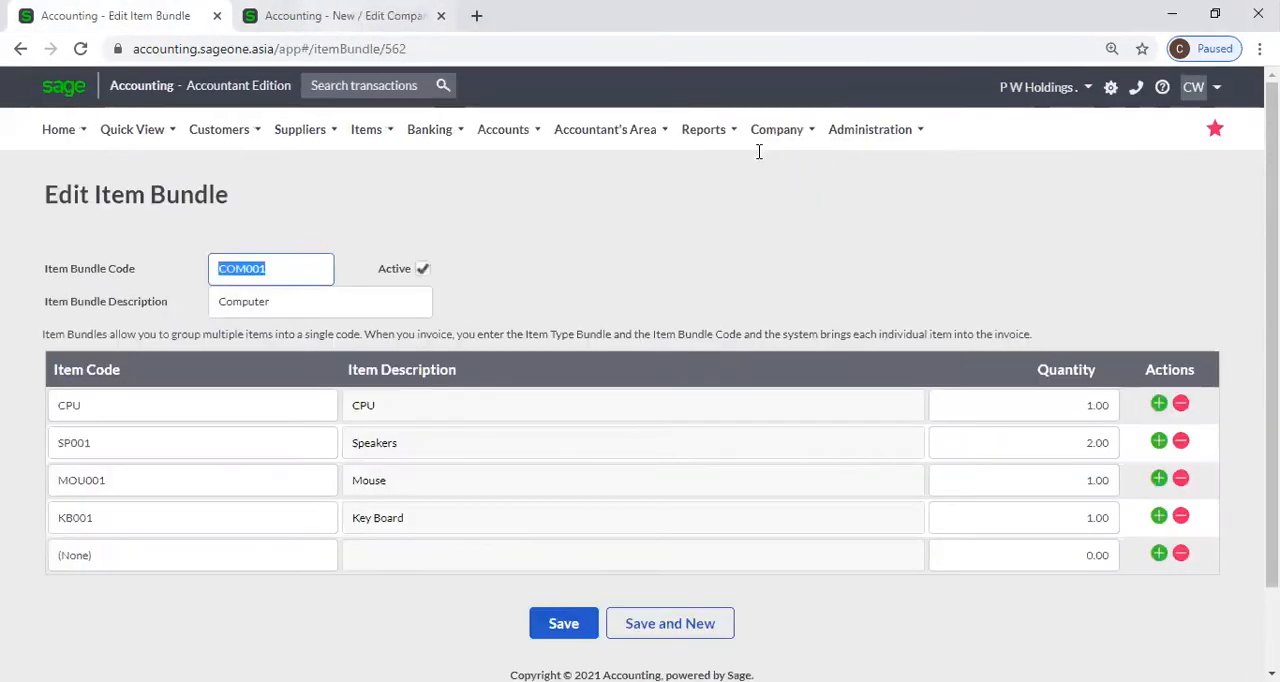
Open My Profile from the item bundle page and review the registration, package and licence information.
left_click(340, 16)
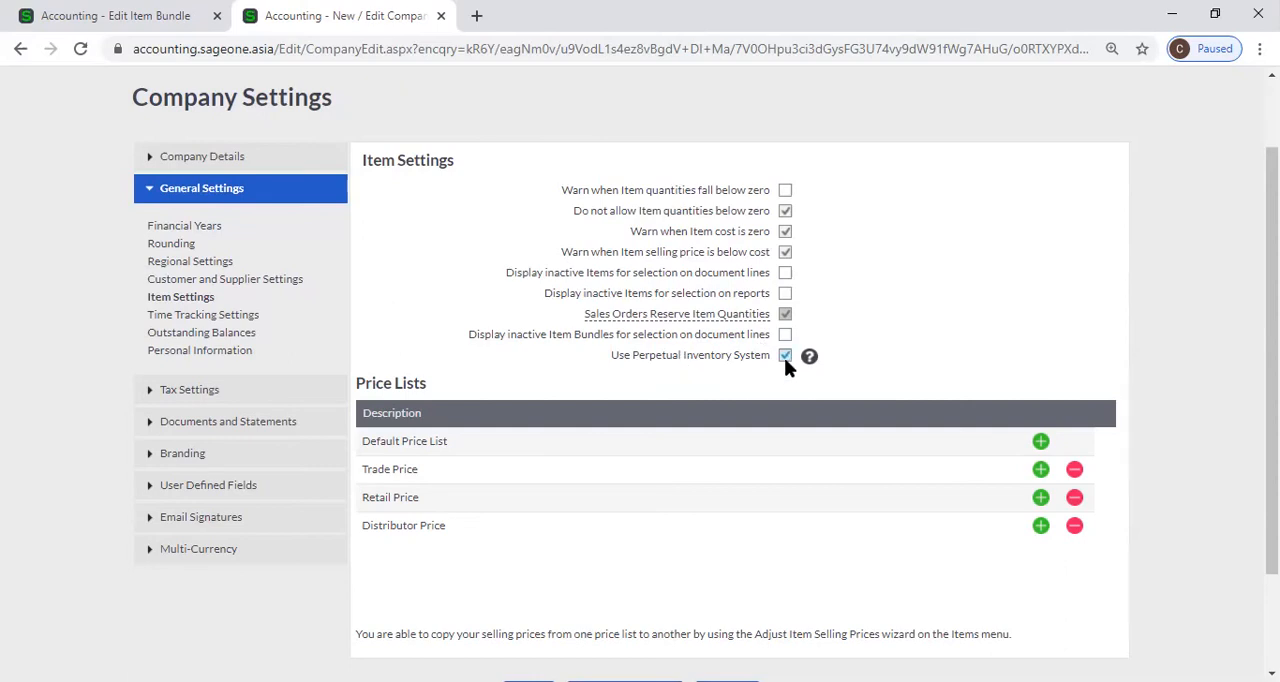
left_click(112, 14)
mouse_move(868, 146)
left_click(110, 14)
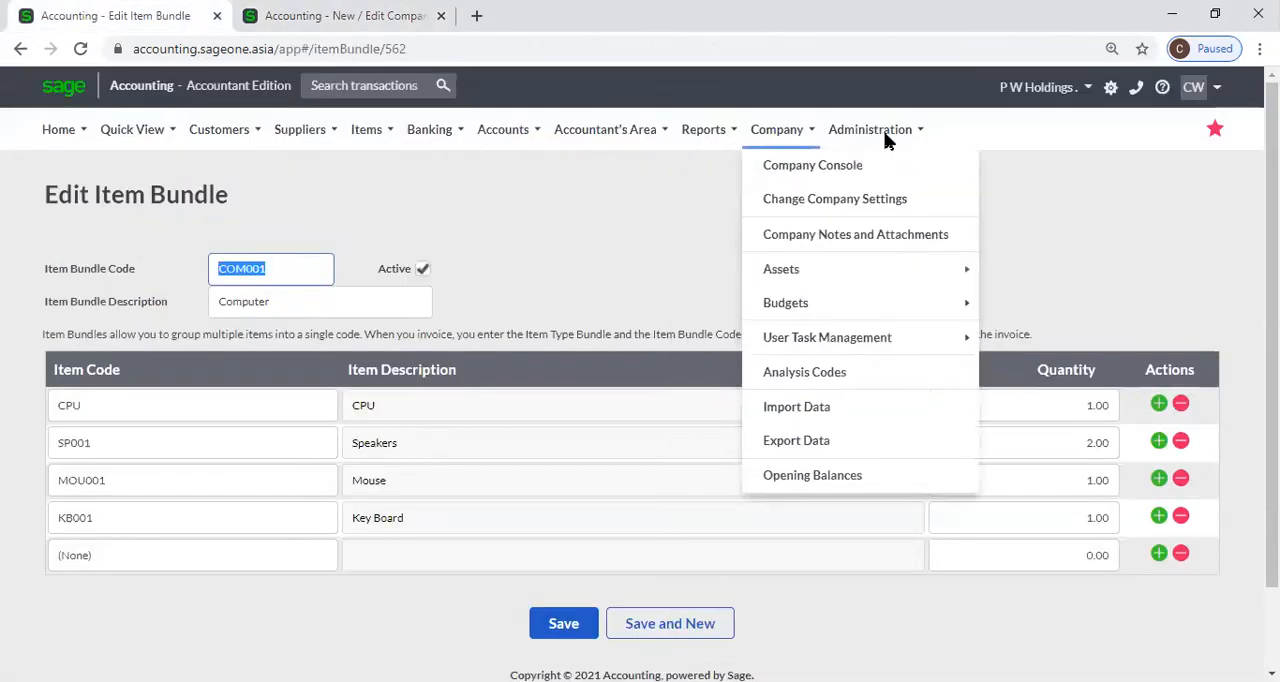
mouse_move(868, 134)
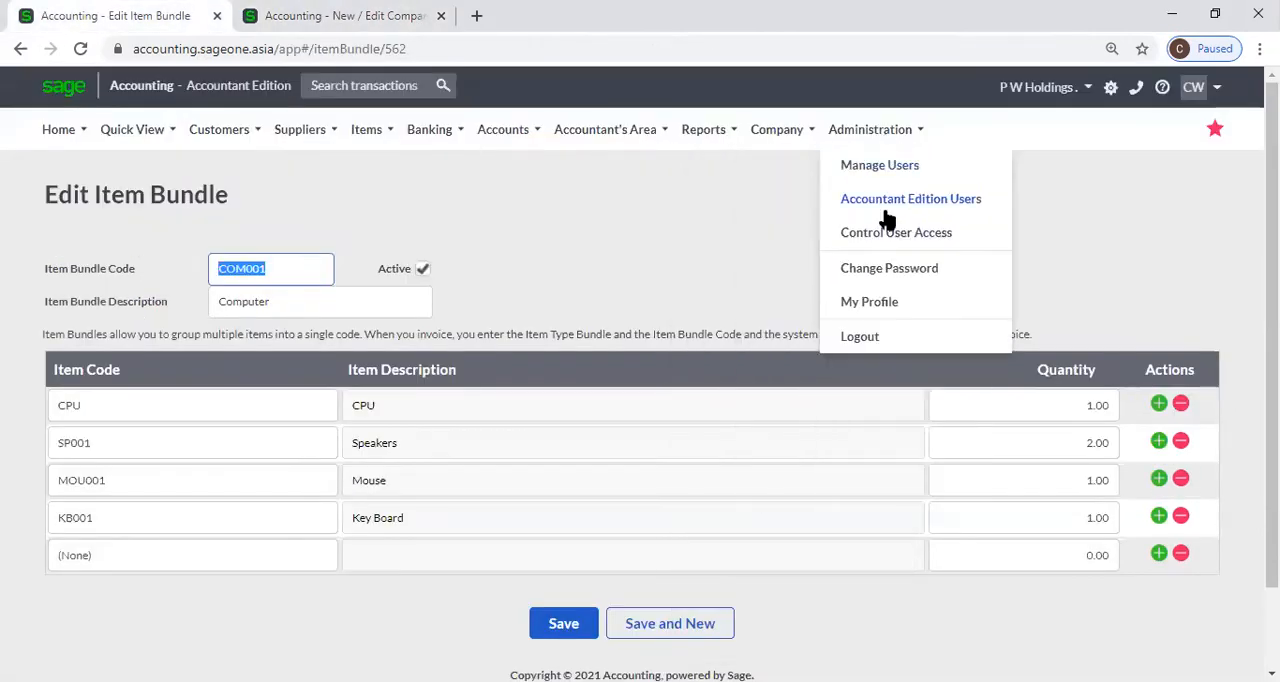
left_click(890, 300)
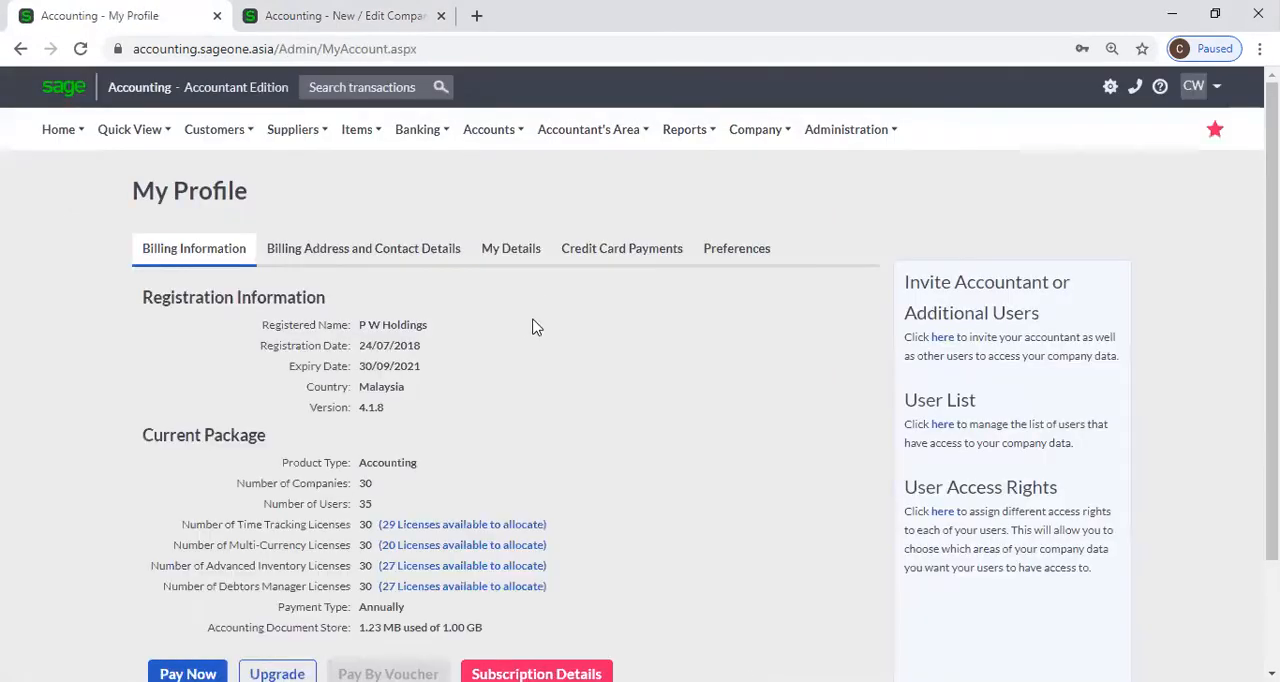
scroll(537, 319, "down", 1)
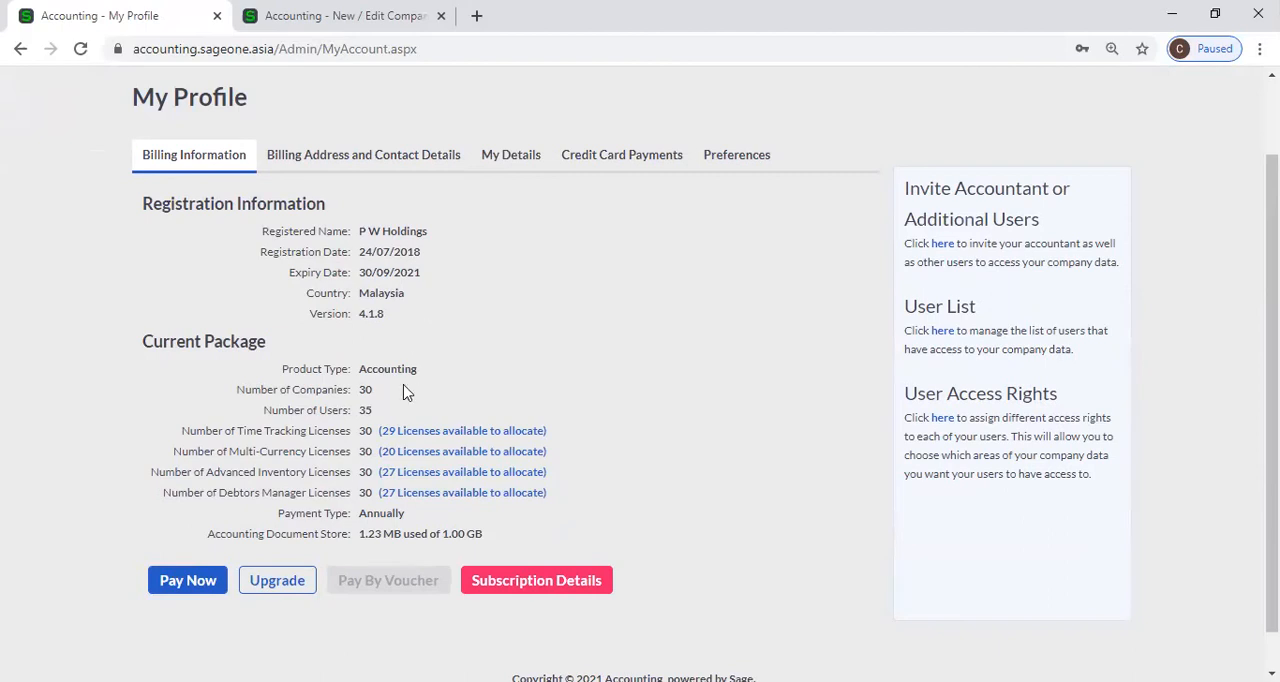
In Time Tracking Settings, toggle the display of inactive Projects on document lines, and compare the lockdown date options with those under Financial Years.
left_click(342, 17)
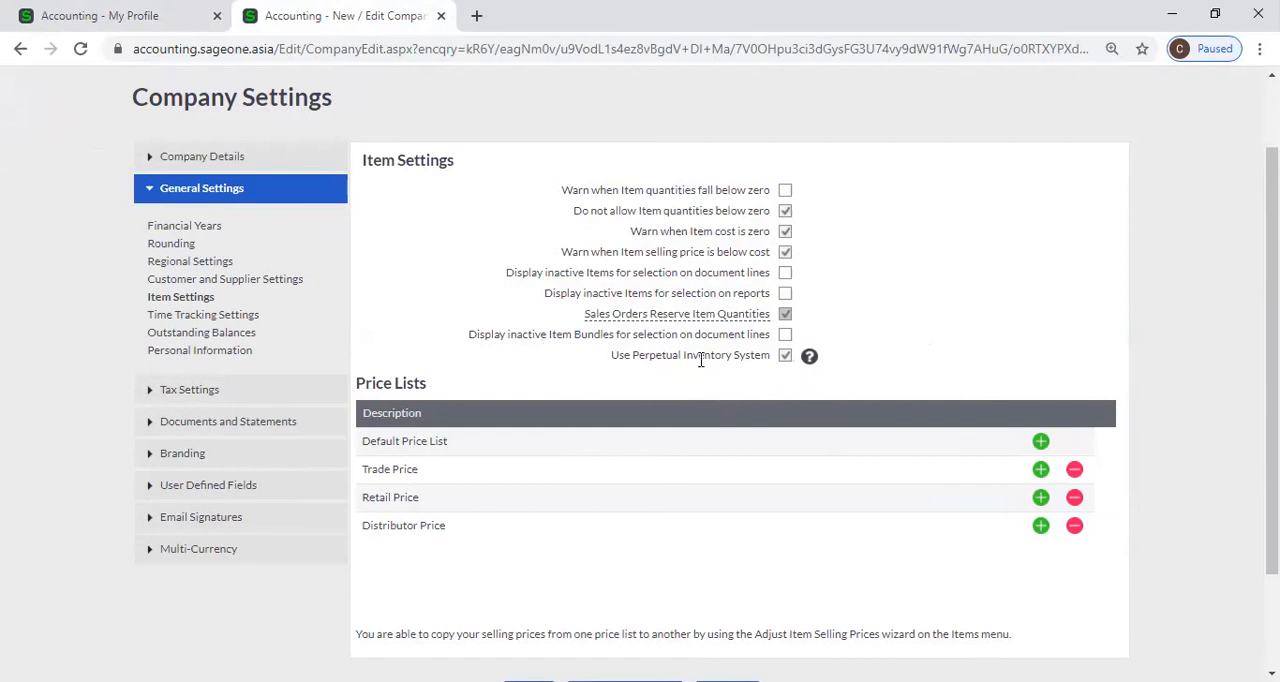
left_click(210, 316)
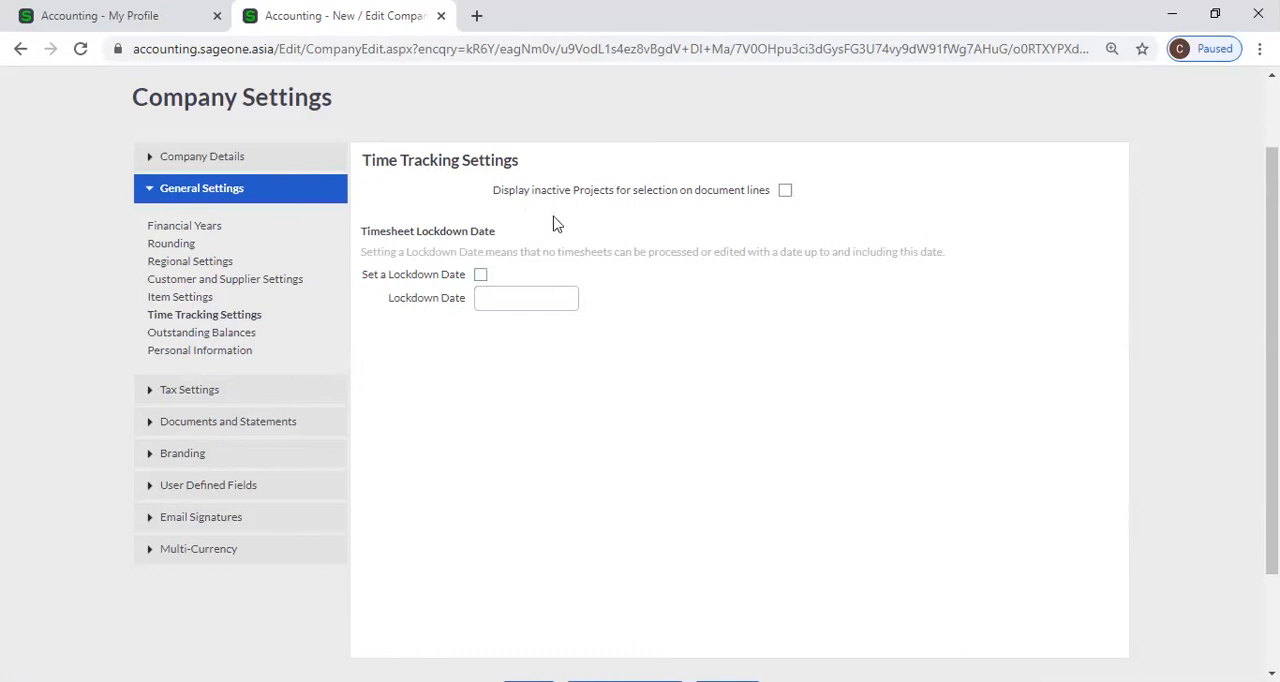
left_click(785, 194)
left_click(785, 194)
left_click(212, 228)
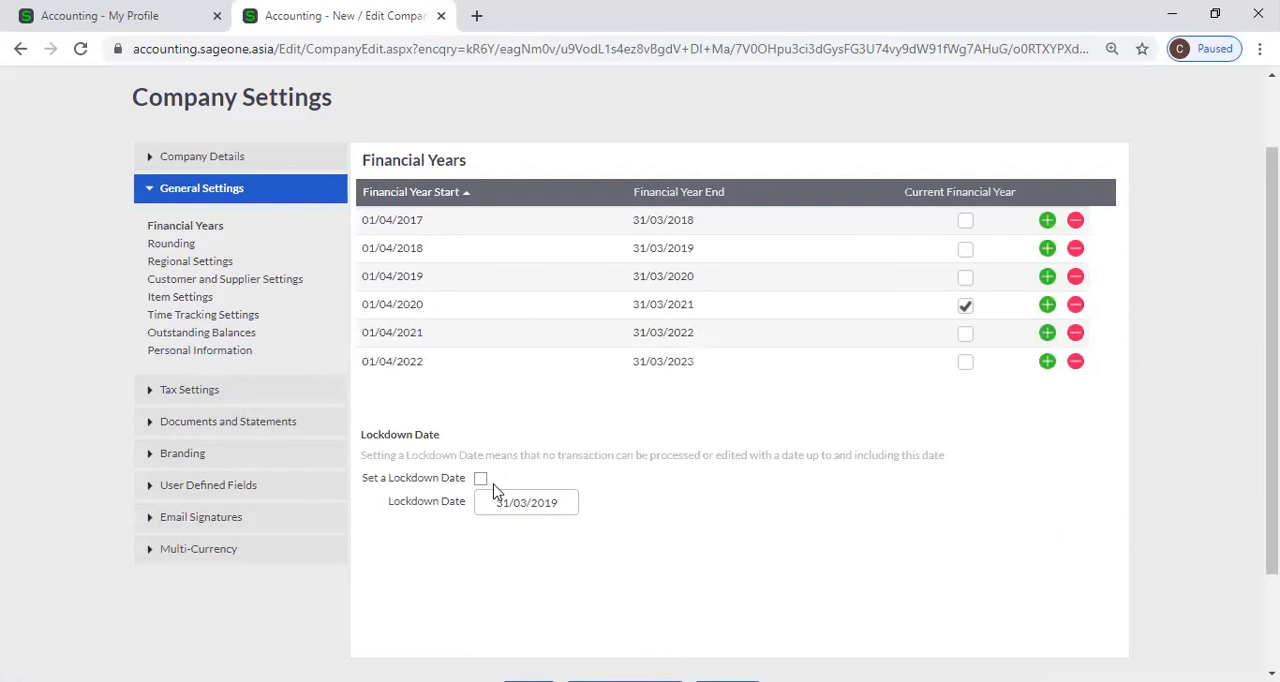
left_click(205, 318)
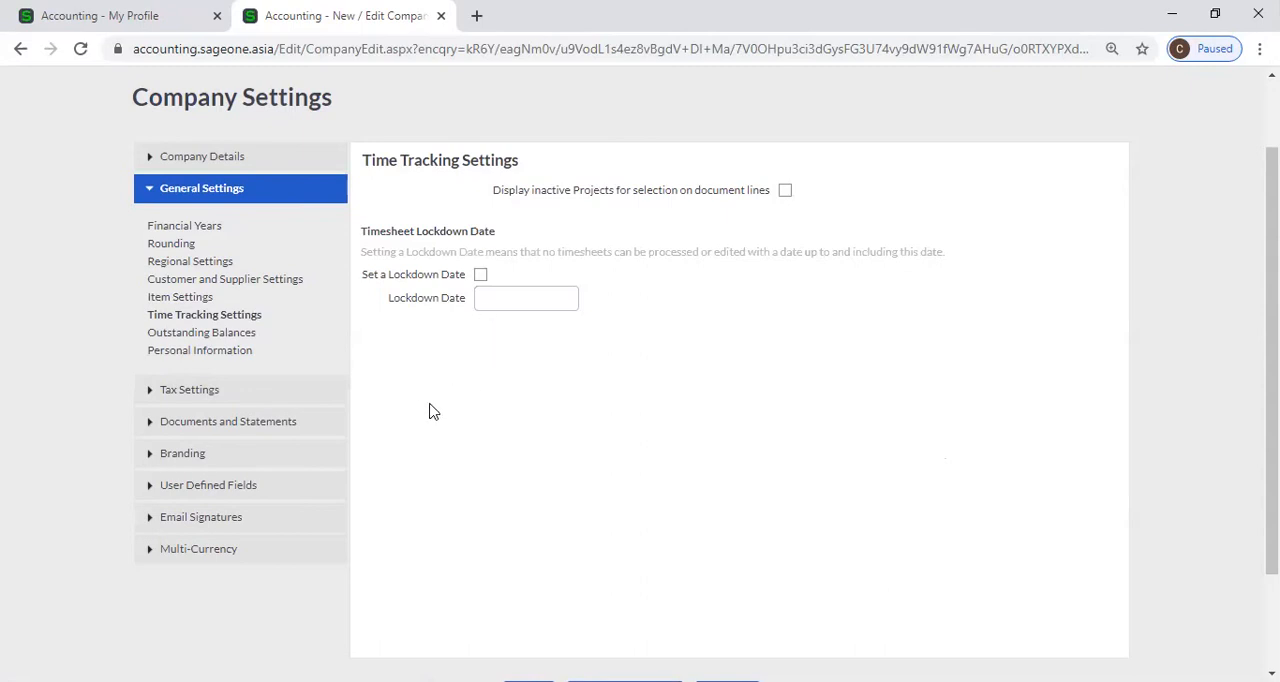
Open the company's Outstanding Balances settings and turn on Monthly ageing.
left_click(250, 336)
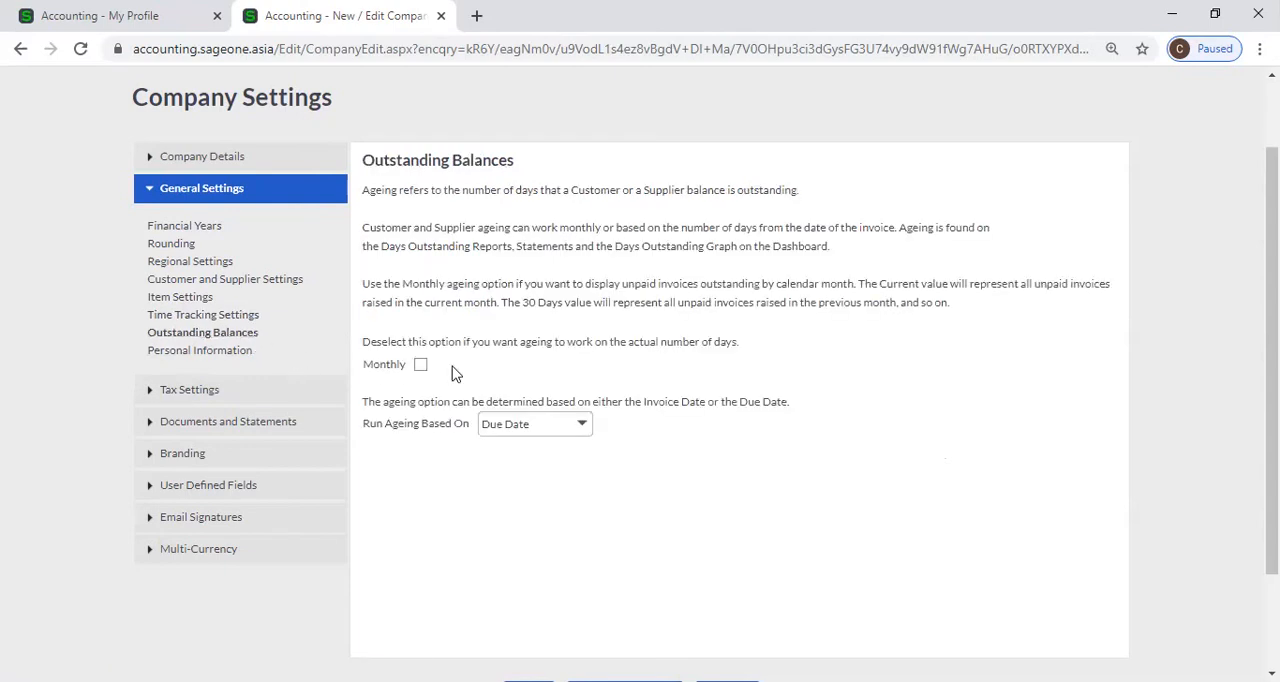
left_click(421, 364)
Run the Customer Balances - Days Outstanding Report in Summary style for all customers as at 15/02/2021.
left_click(113, 18)
scroll(300, 185, "up", 1)
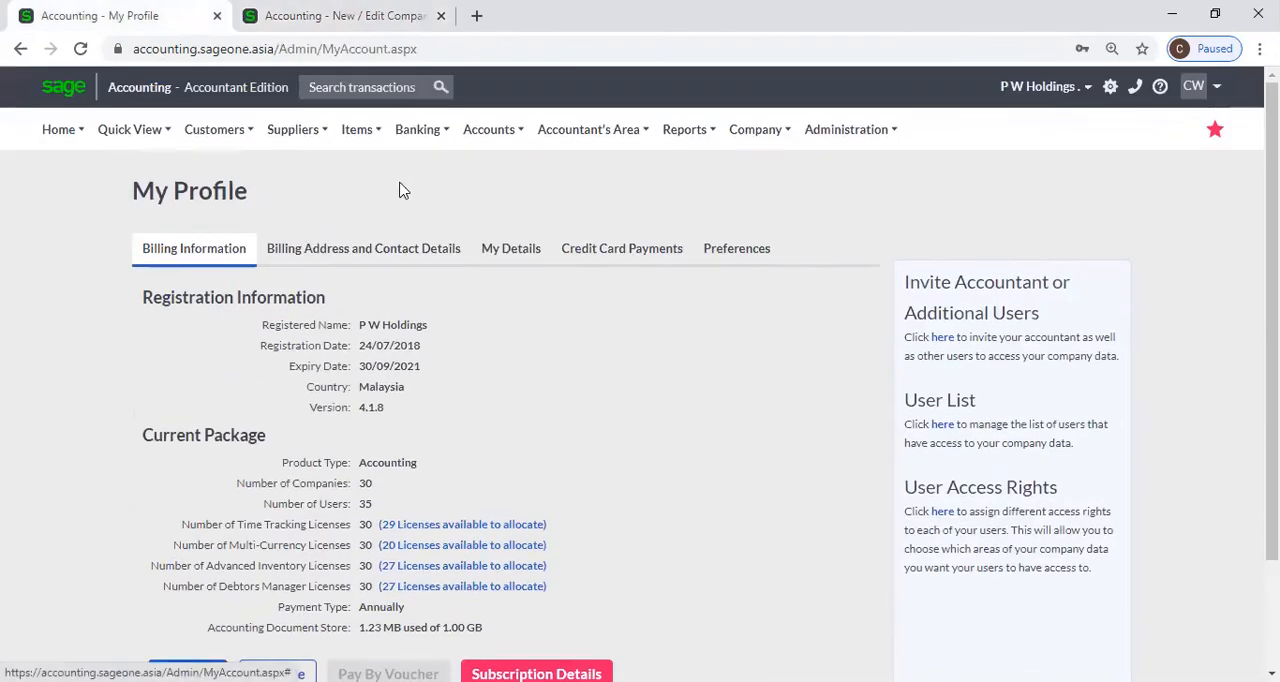
left_click(214, 129)
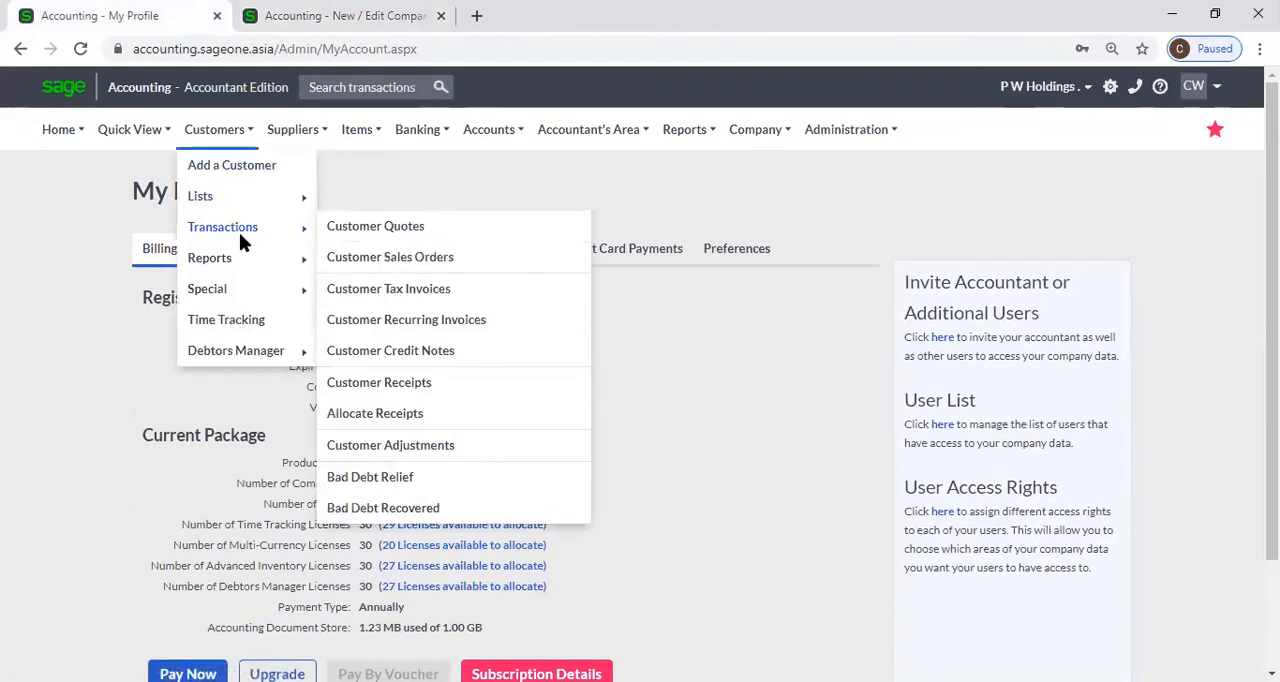
mouse_move(239, 258)
left_click(462, 384)
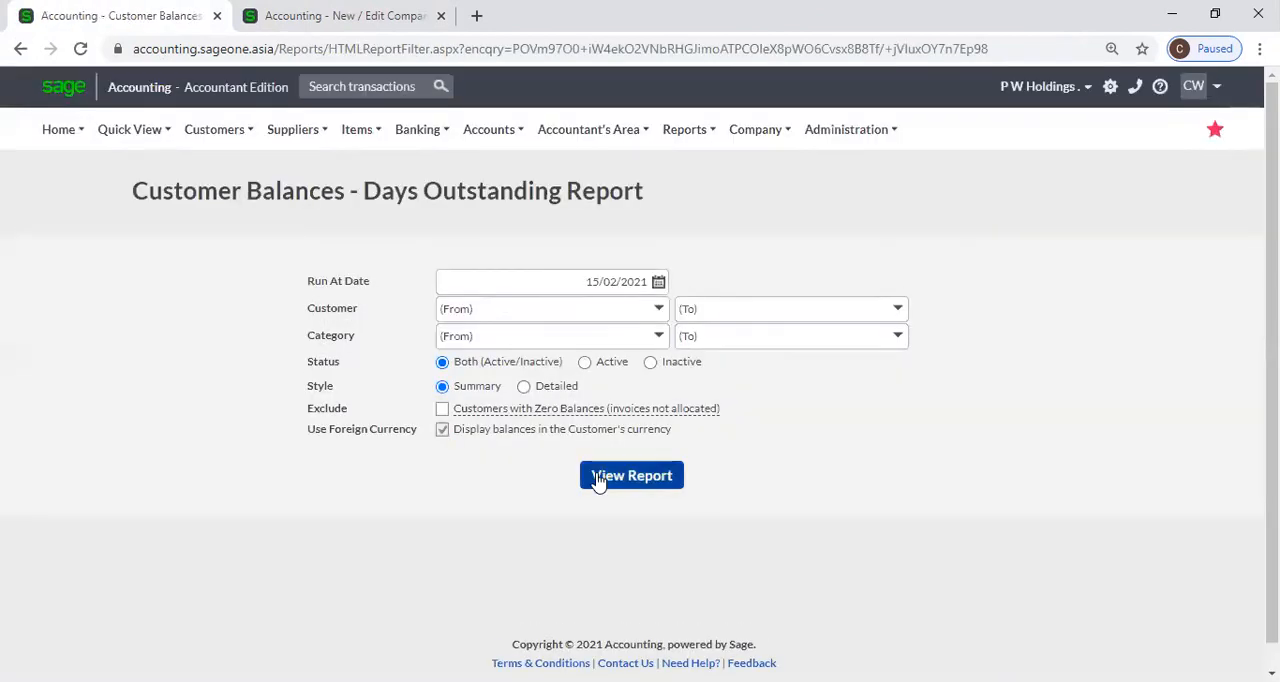
left_click(600, 476)
mouse_move(598, 404)
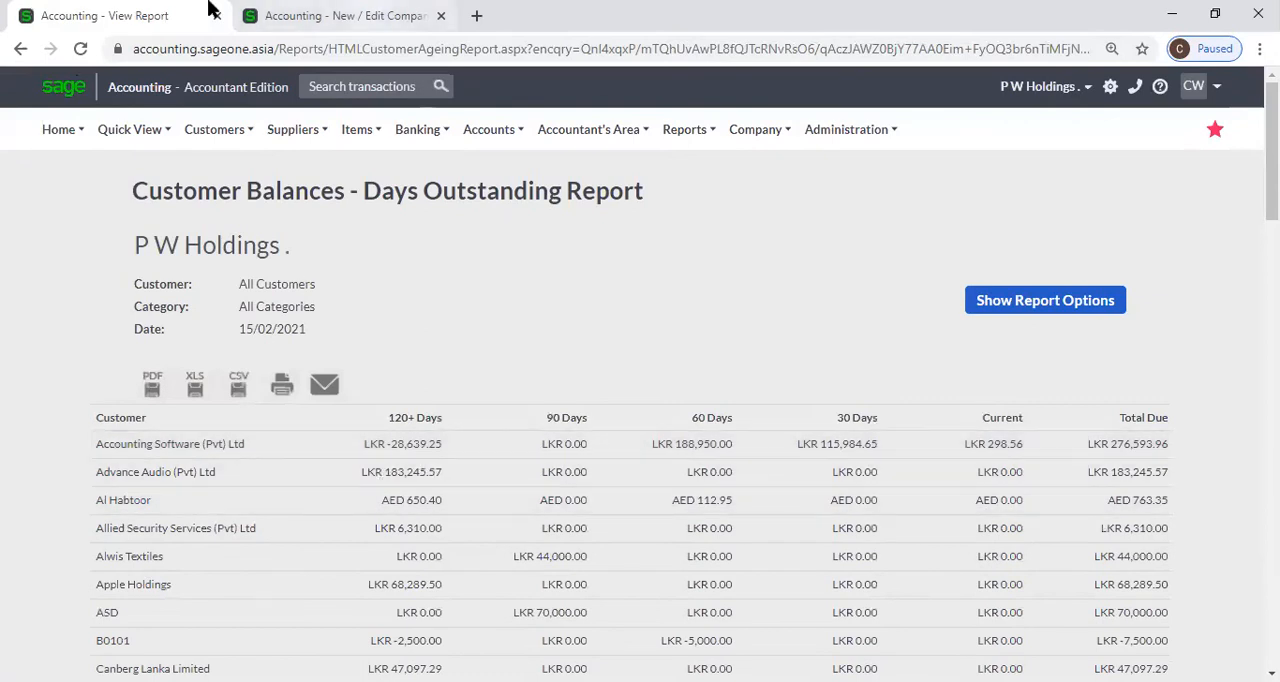
Return to the Outstanding Balances settings and toggle Monthly ageing, leaving it turned off.
left_click(300, 15)
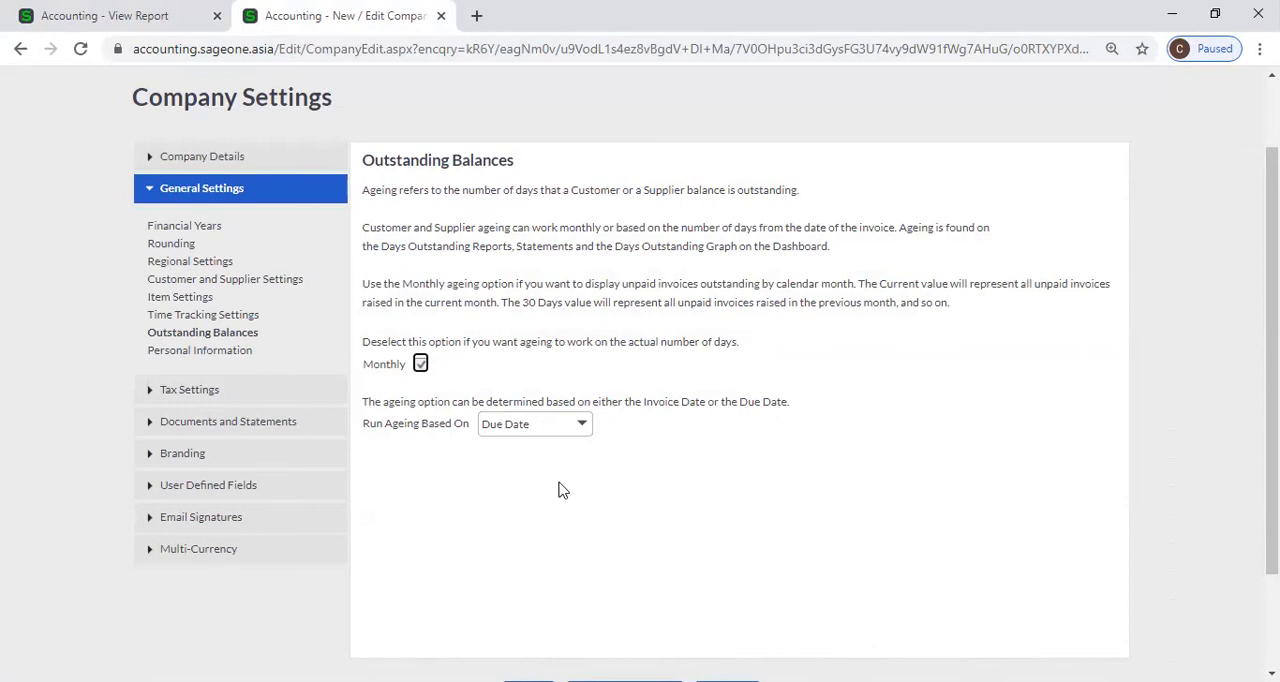
left_click(421, 366)
left_click(421, 365)
left_click(422, 366)
left_click(420, 366)
left_click(420, 365)
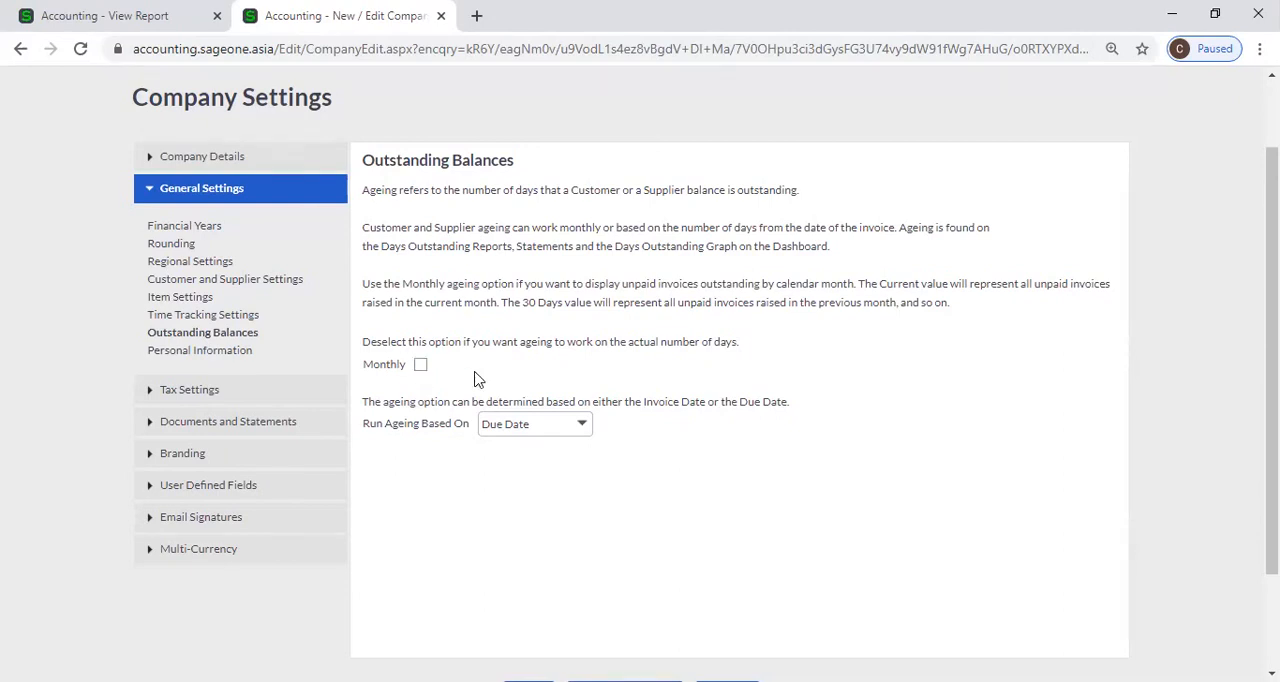